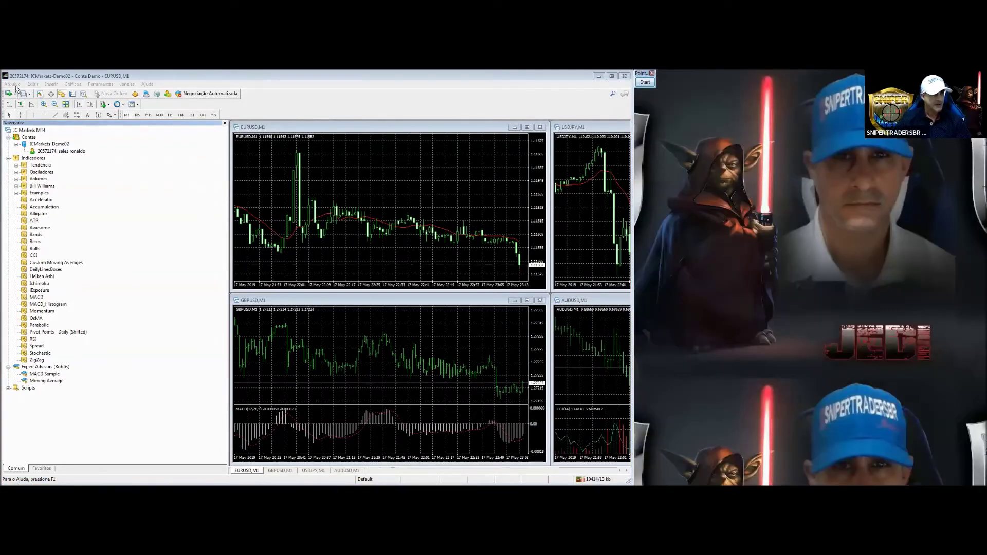
Step: Annotate the screen with a yellow arrow pointing at the Arquivo menu, and close the annotation session
{"action": "left_click", "coordinate": [645, 82]}
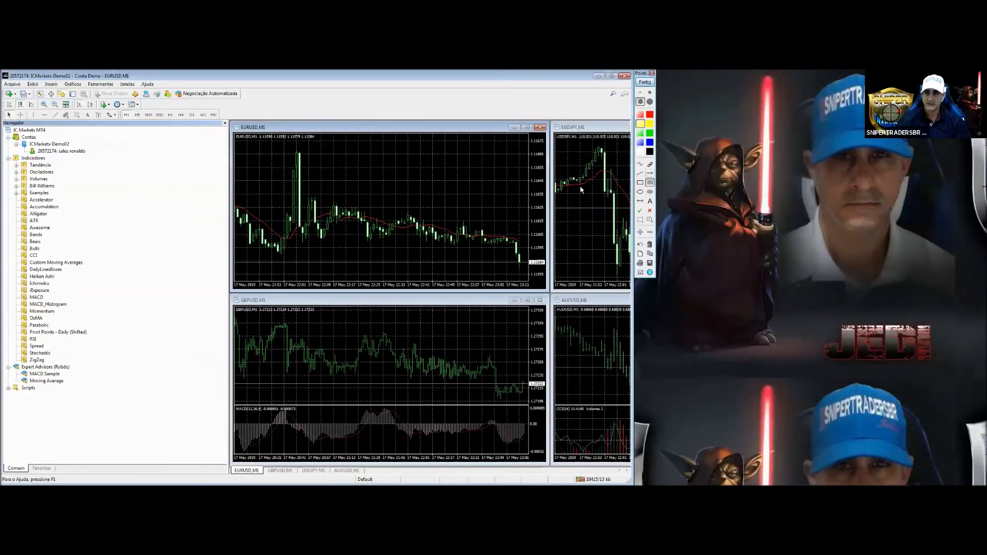
{"action": "left_click_drag", "start_coordinate": [140, 352], "coordinate": [13, 89]}
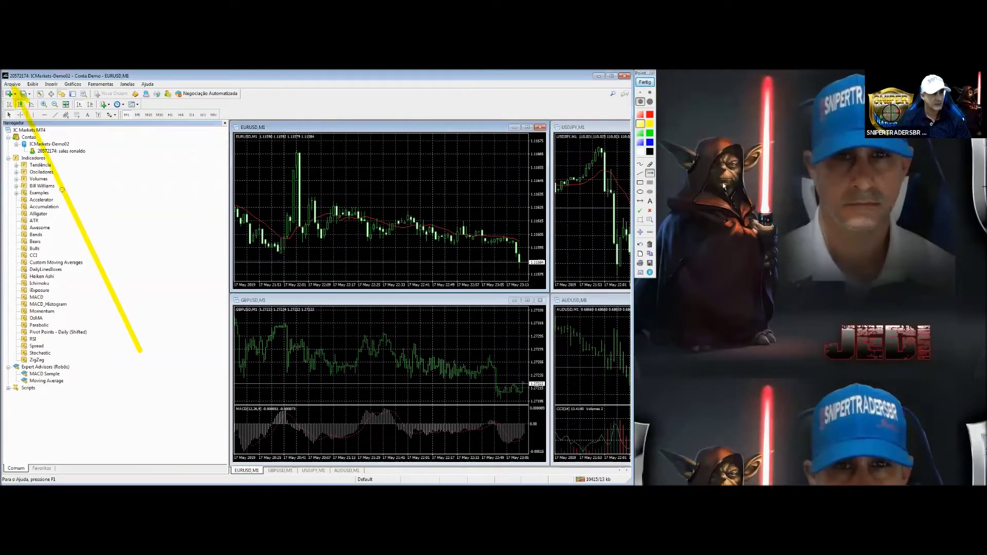
{"action": "left_click", "coordinate": [646, 83]}
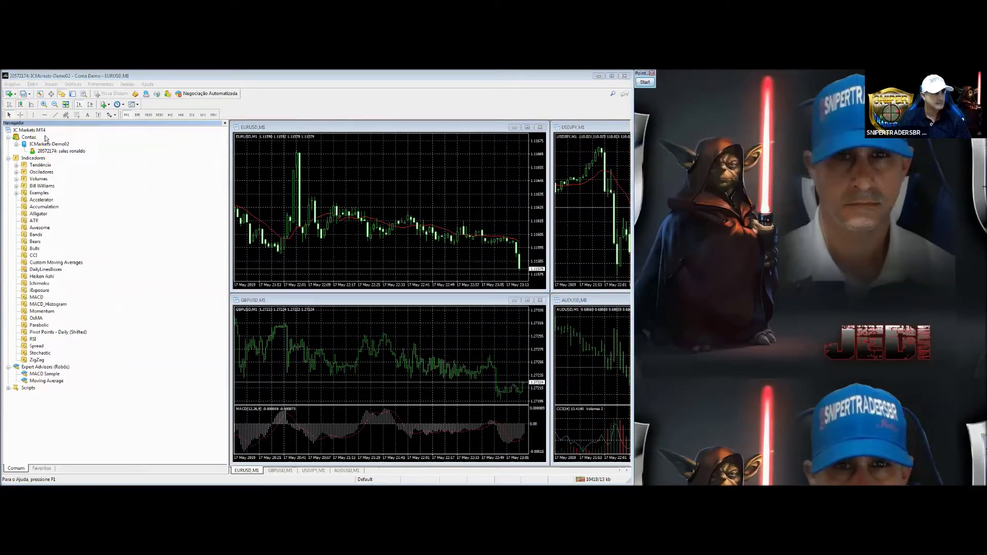
{"action": "left_click", "coordinate": [12, 84]}
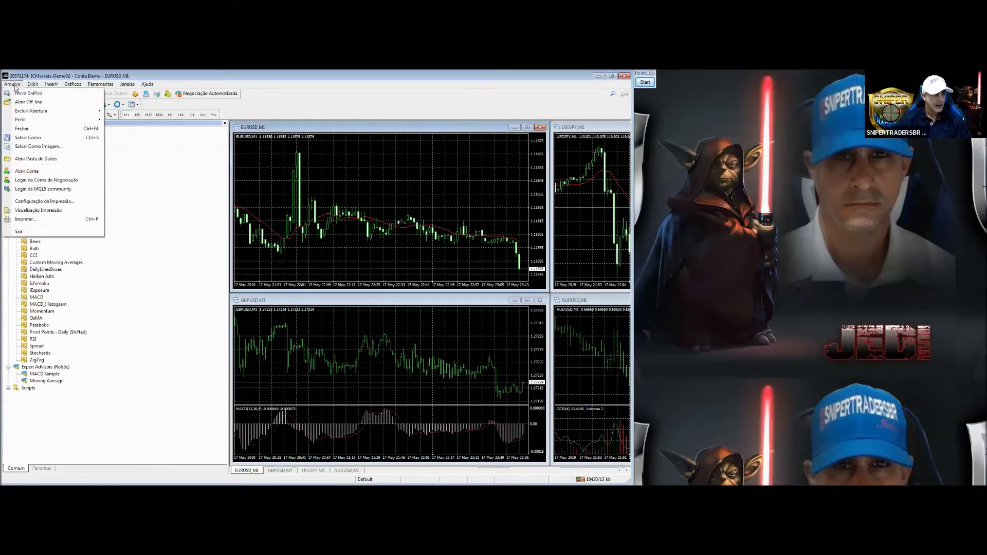
{"action": "left_click", "coordinate": [25, 160]}
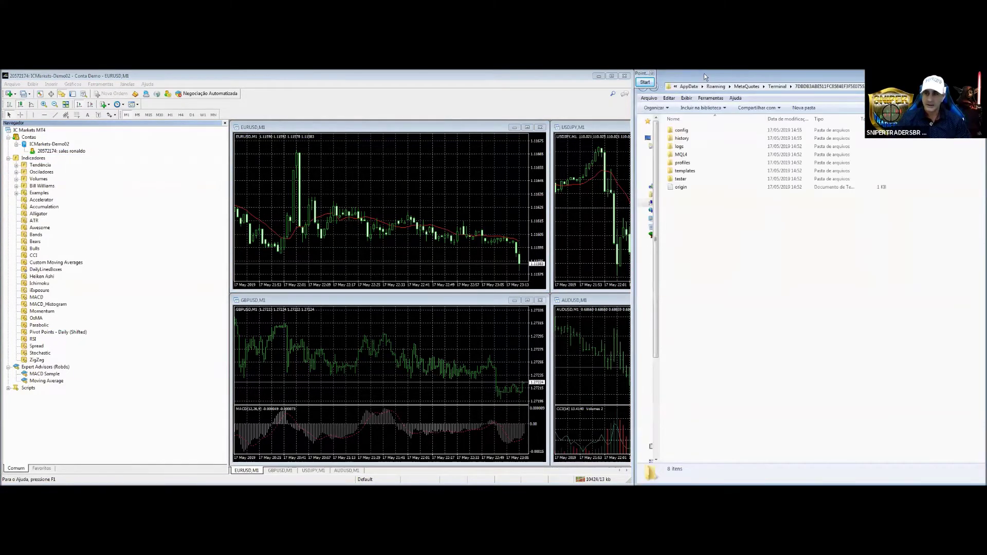
{"action": "key", "text": "super+Left"}
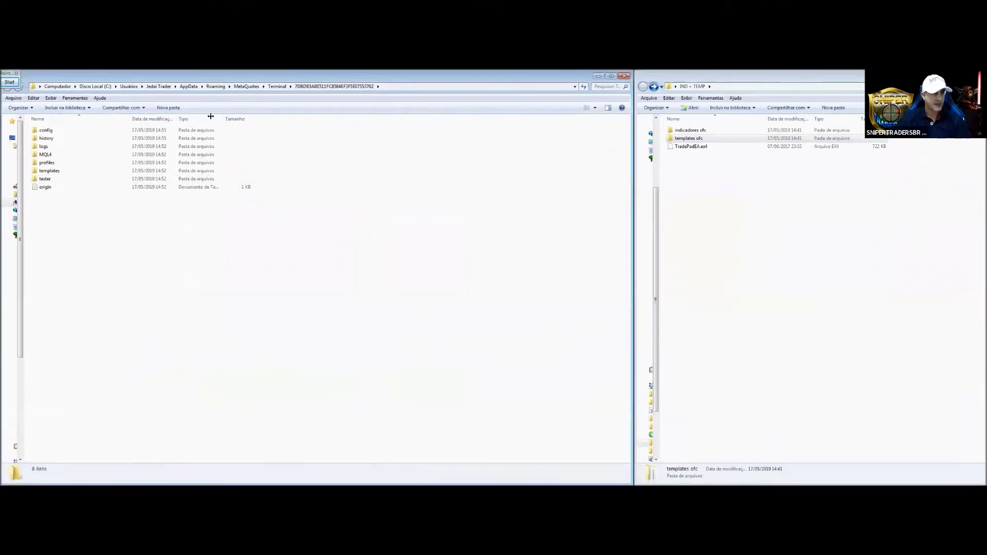
{"action": "left_click", "coordinate": [622, 76]}
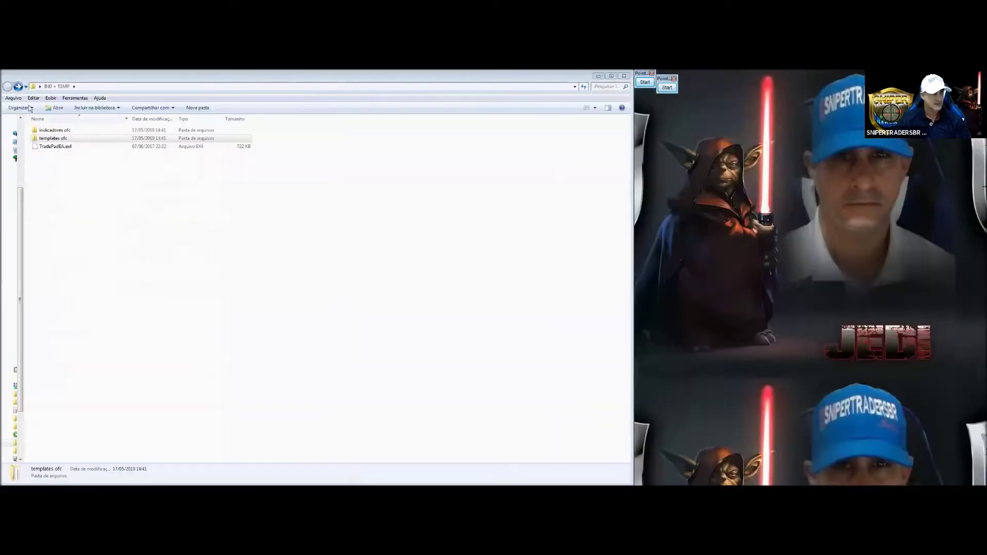
{"action": "left_click", "coordinate": [64, 81]}
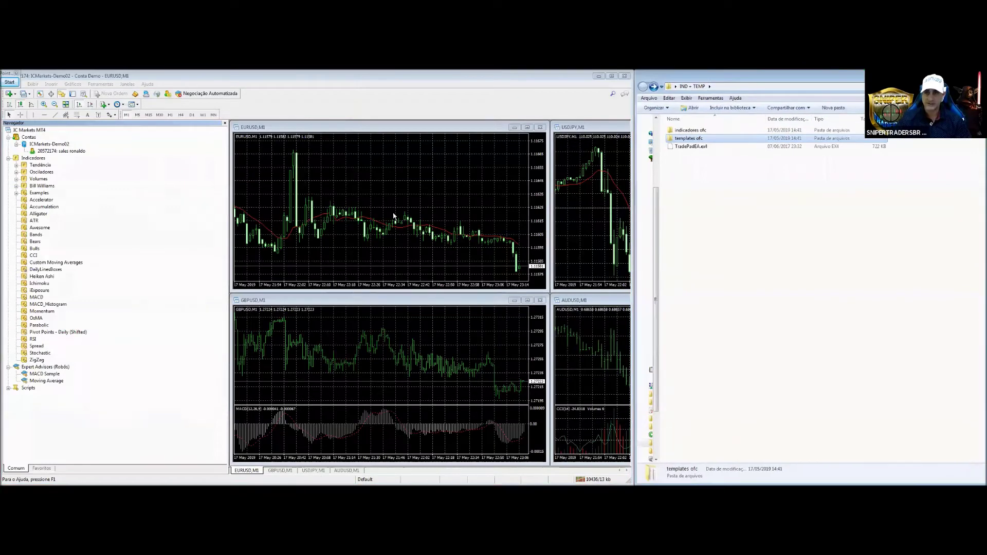
Step: Open the trading terminal's data folder and dock its window beside the IND + TEMP folder
{"action": "left_click", "coordinate": [13, 84]}
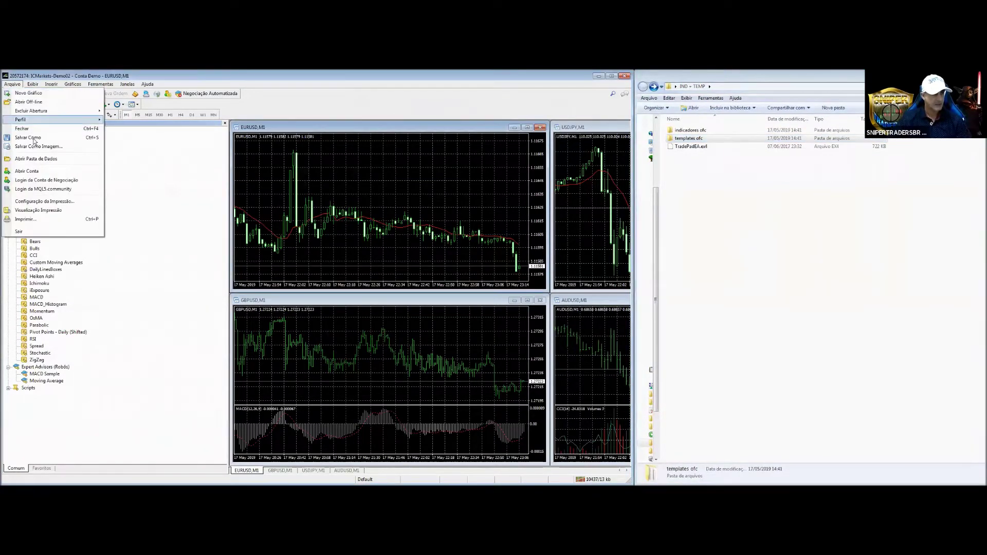
{"action": "left_click", "coordinate": [41, 159]}
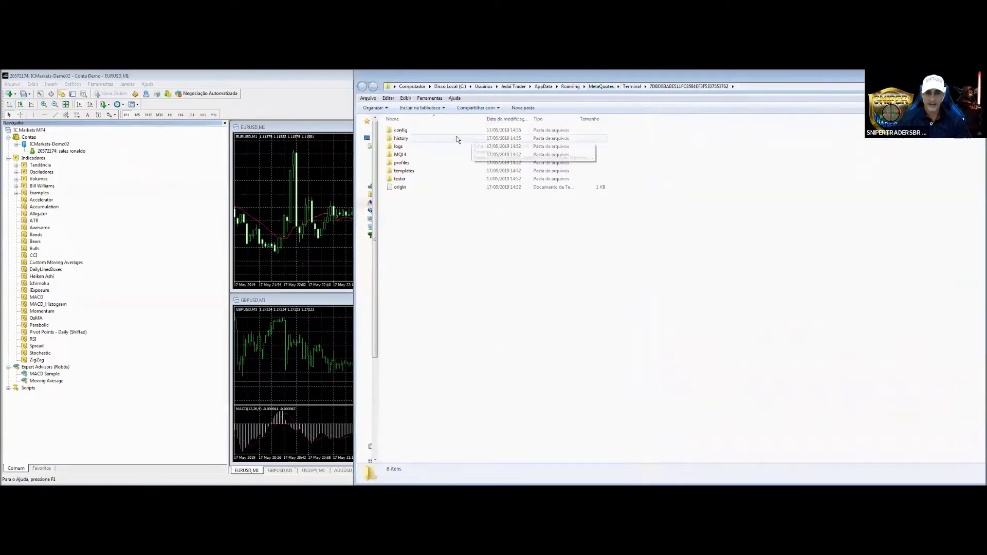
{"action": "key", "text": "super+Left"}
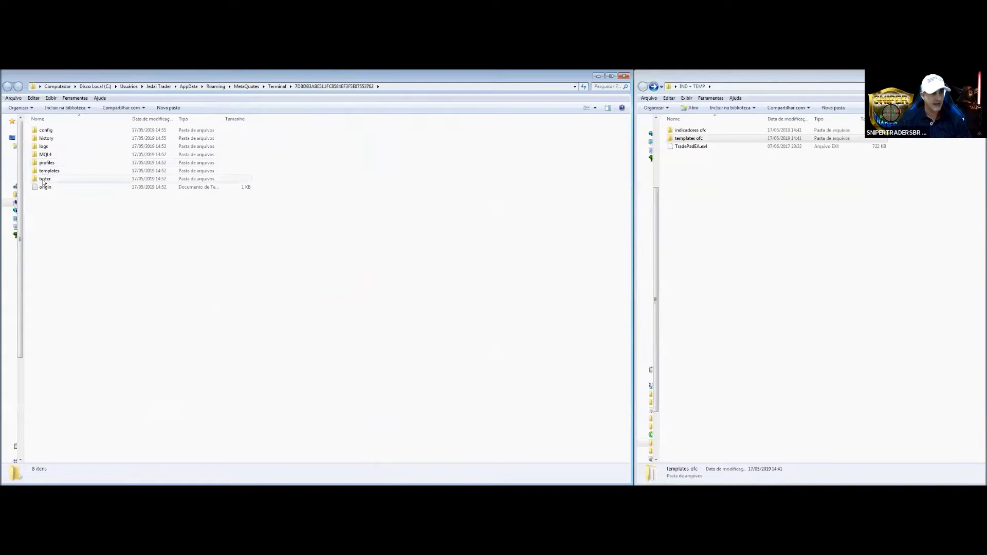
Step: Open the Indicators folder inside MQL4 and select all of its files
{"action": "mouse_move", "coordinate": [43, 165]}
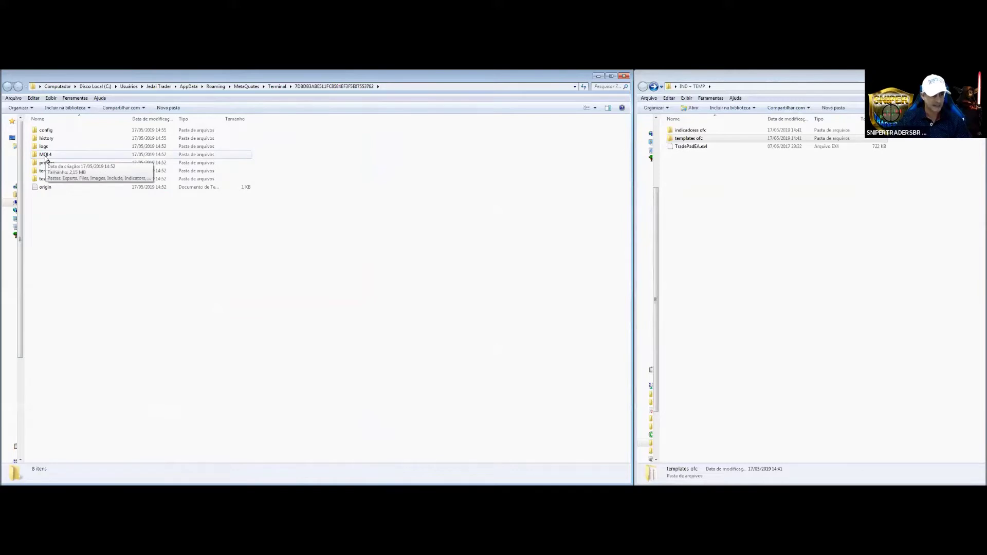
{"action": "left_click", "coordinate": [46, 158]}
{"action": "double_click", "coordinate": [47, 156]}
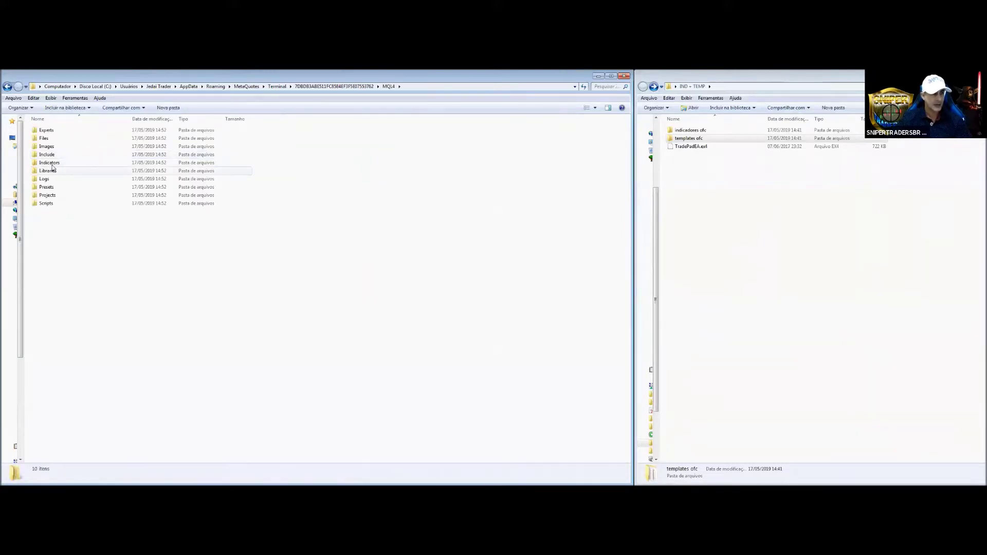
{"action": "left_click", "coordinate": [59, 163]}
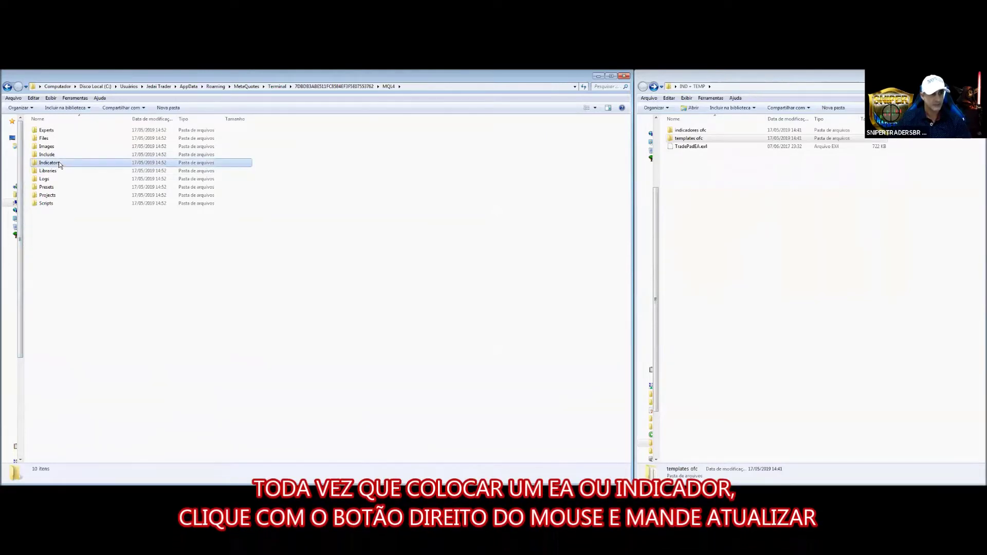
{"action": "double_click", "coordinate": [58, 162]}
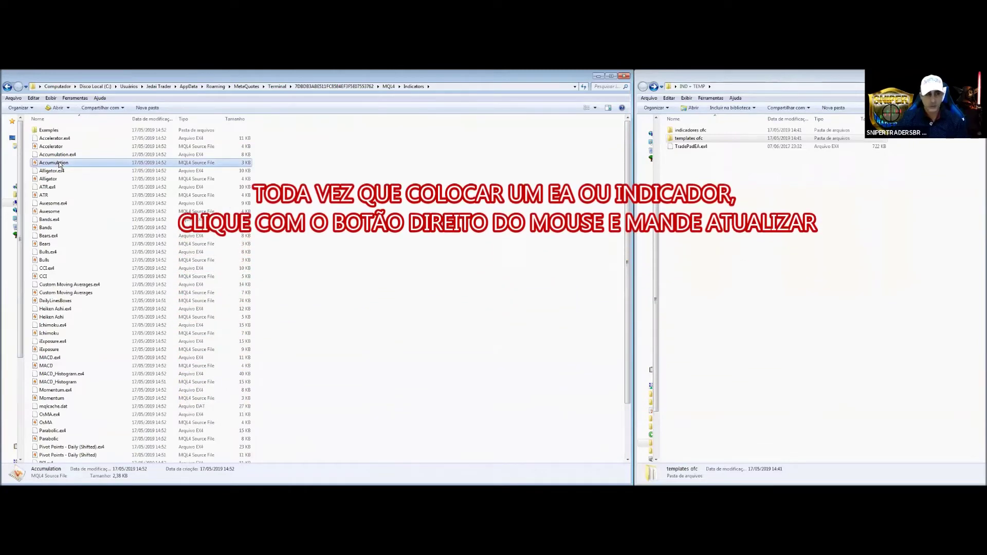
{"action": "key", "text": "ctrl+a"}
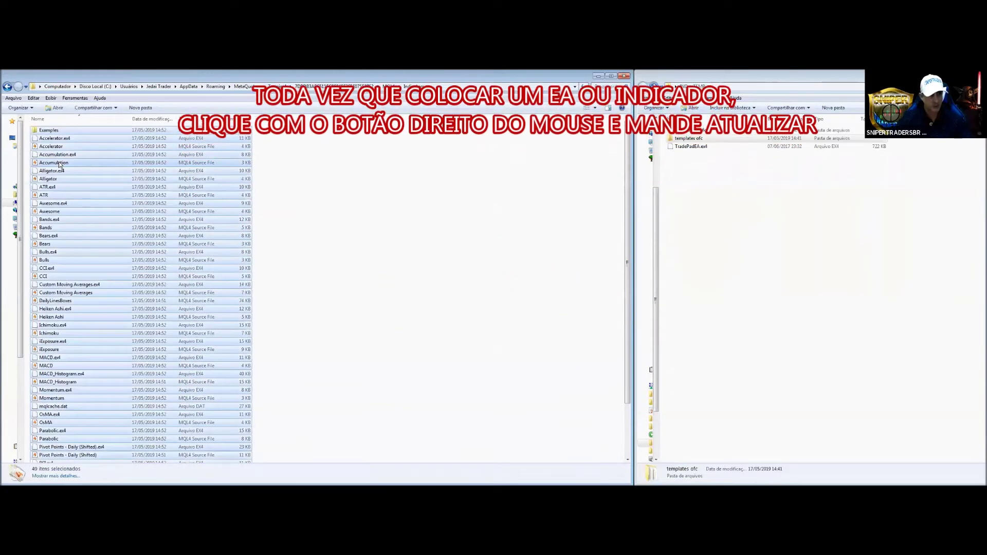
{"action": "right_click", "coordinate": [60, 164]}
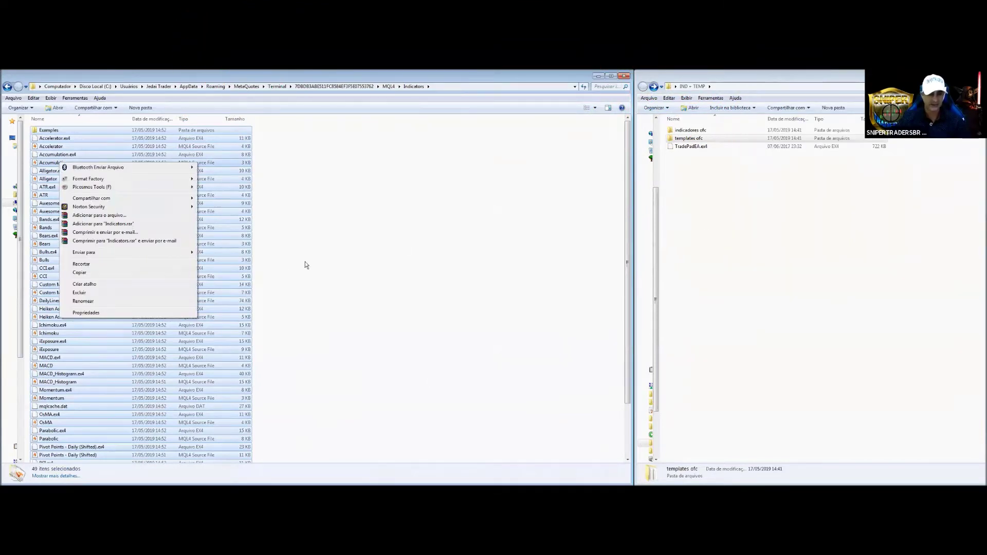
Step: Copy MENTORIA D.ADR.ex4 from the indicadores ofc folder into the terminal's Indicators folder
{"action": "left_click", "coordinate": [682, 132]}
{"action": "double_click", "coordinate": [682, 132]}
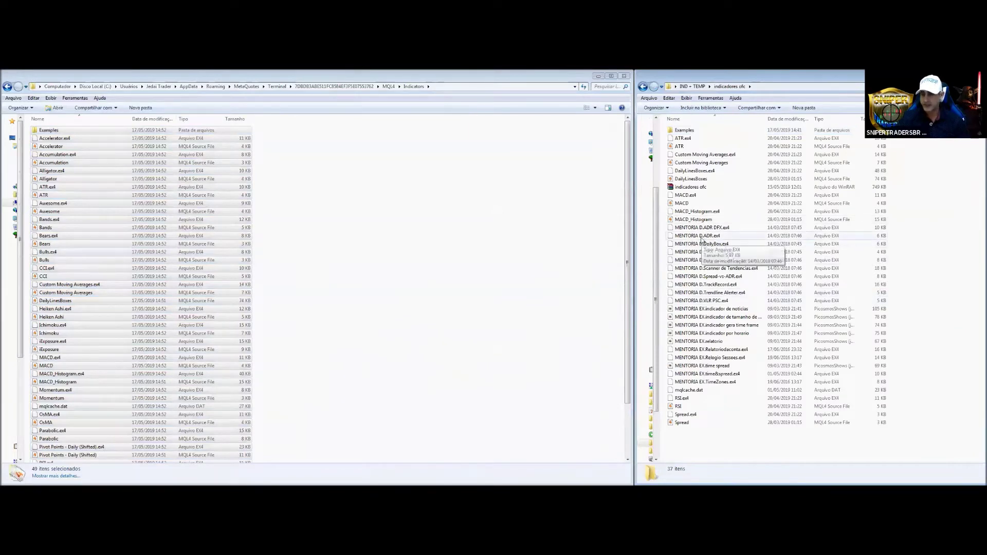
{"action": "right_click", "coordinate": [701, 238]}
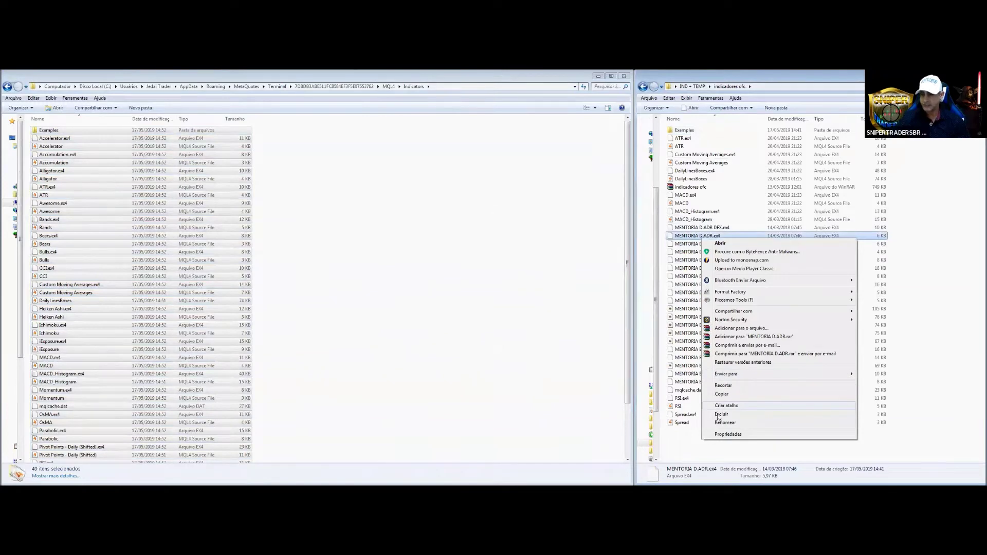
{"action": "left_click", "coordinate": [721, 393]}
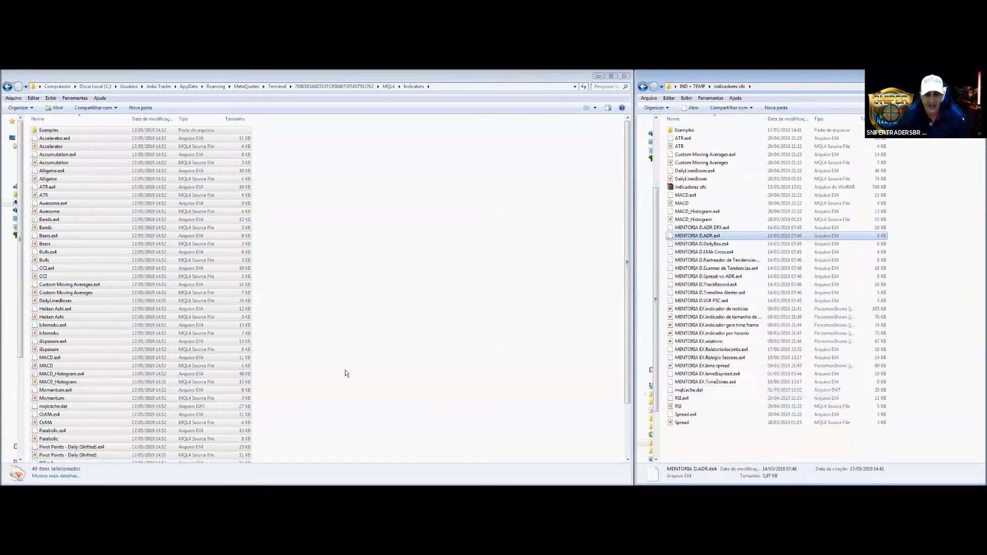
{"action": "right_click", "coordinate": [314, 324]}
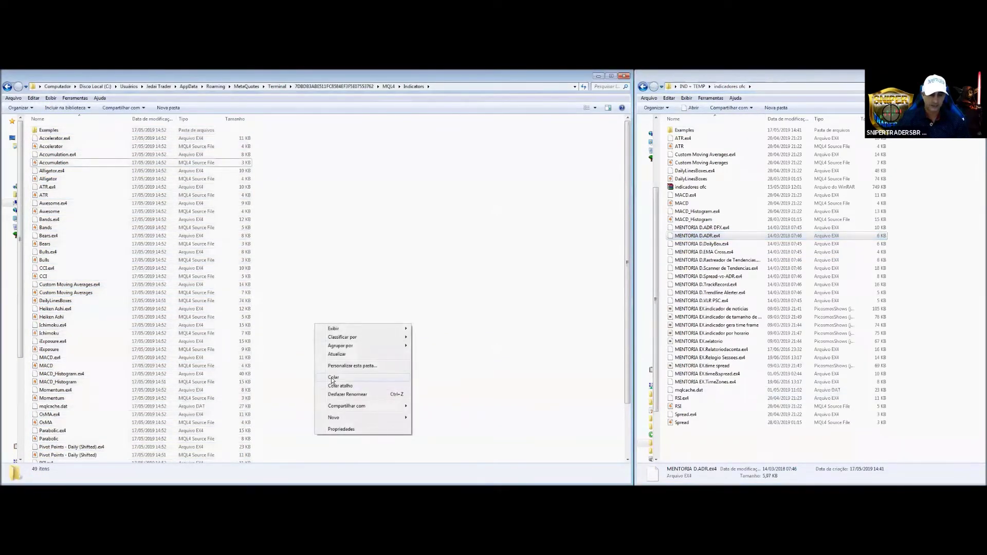
{"action": "left_click", "coordinate": [332, 378]}
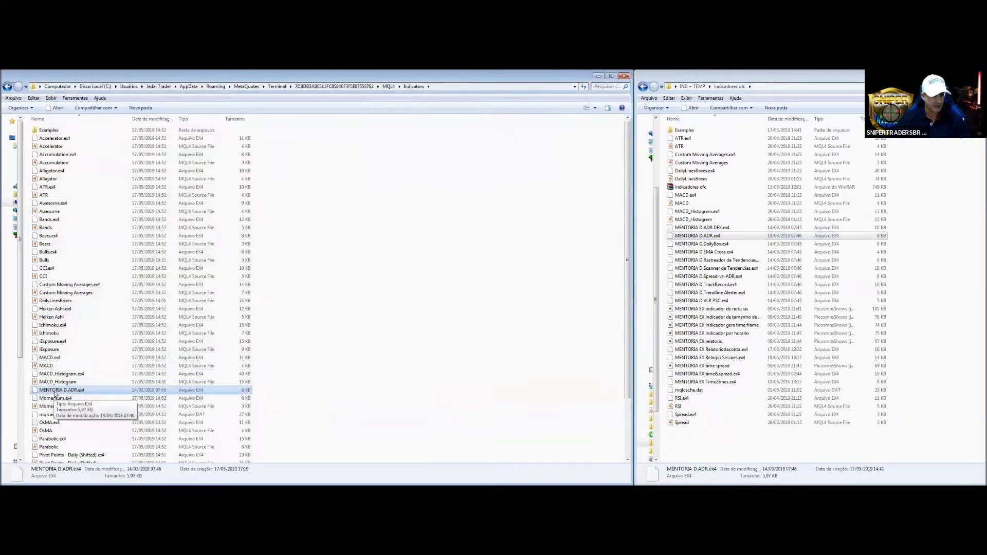
Step: Close the Indicators folder window and refresh the indicator list in the terminal's Navigator
{"action": "left_click", "coordinate": [623, 76]}
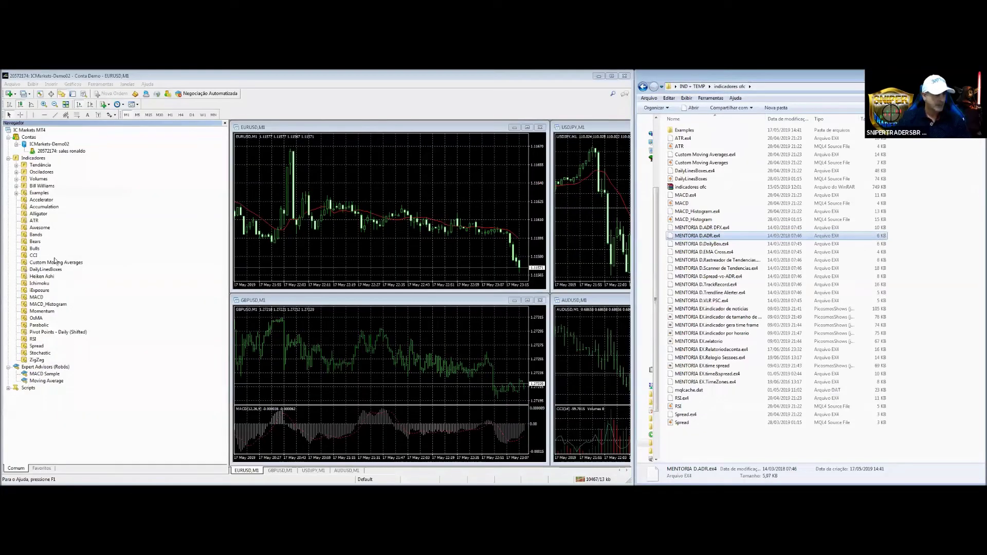
{"action": "right_click", "coordinate": [107, 229]}
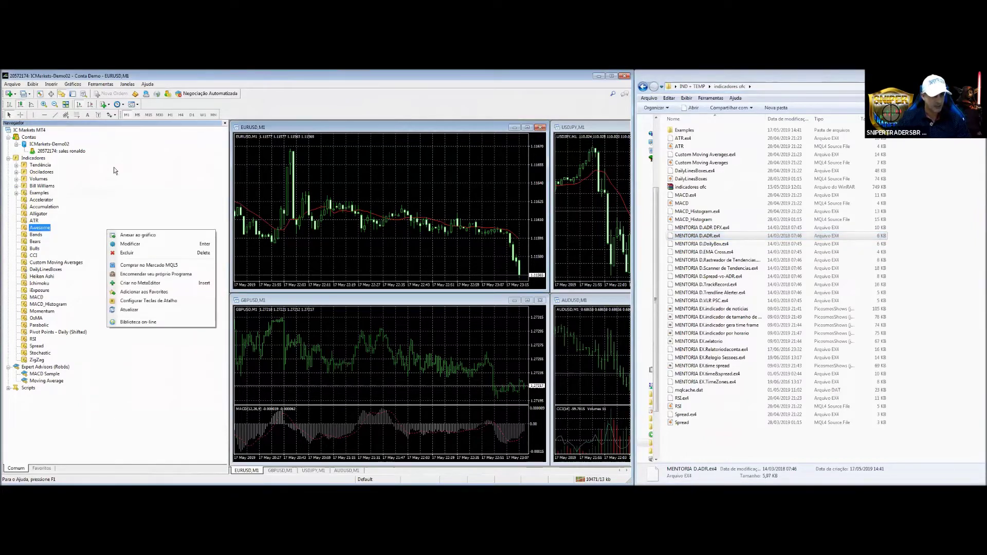
{"action": "left_click", "coordinate": [161, 178]}
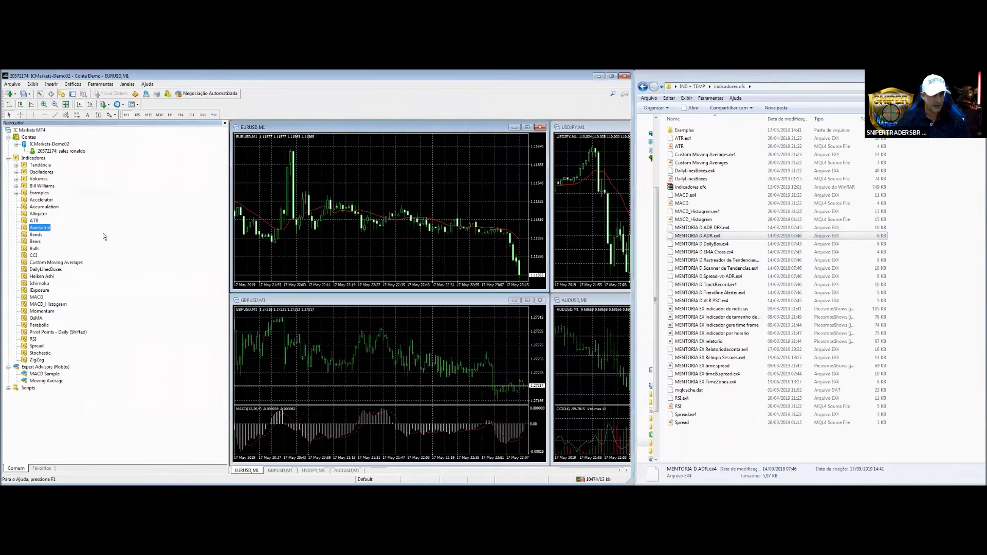
{"action": "right_click", "coordinate": [116, 255]}
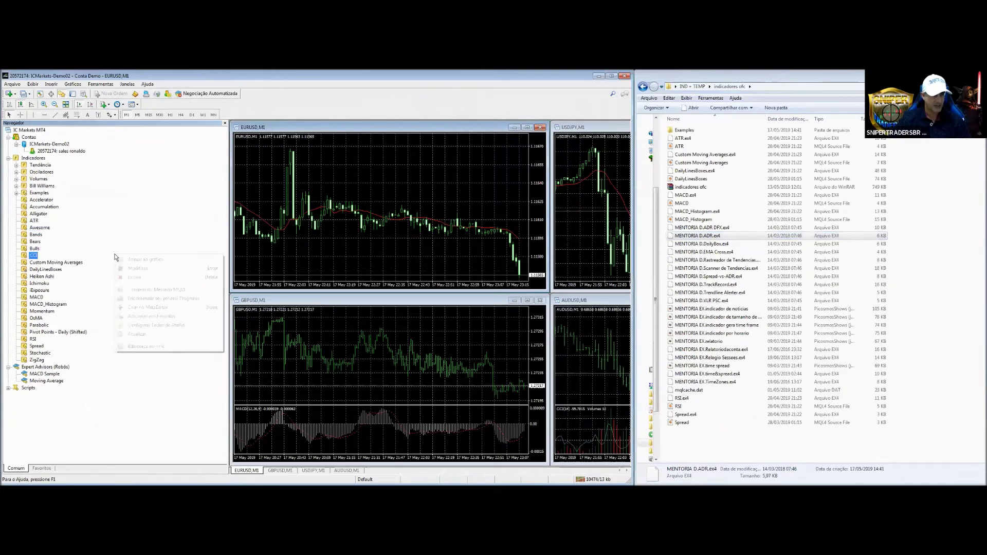
{"action": "left_click", "coordinate": [138, 334]}
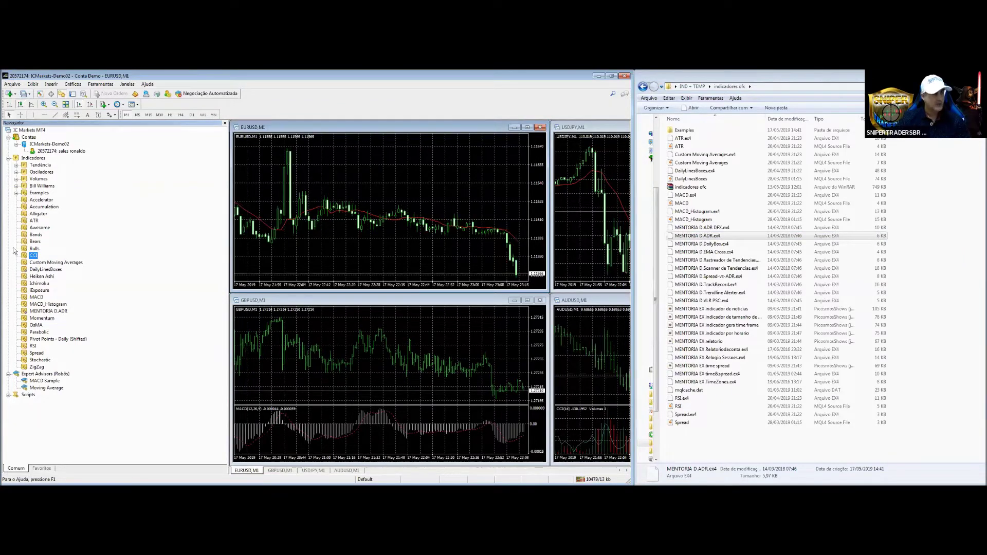
Step: Reopen the terminal's data folder and dock its window beside the indicadores ofc folder
{"action": "left_click", "coordinate": [12, 85]}
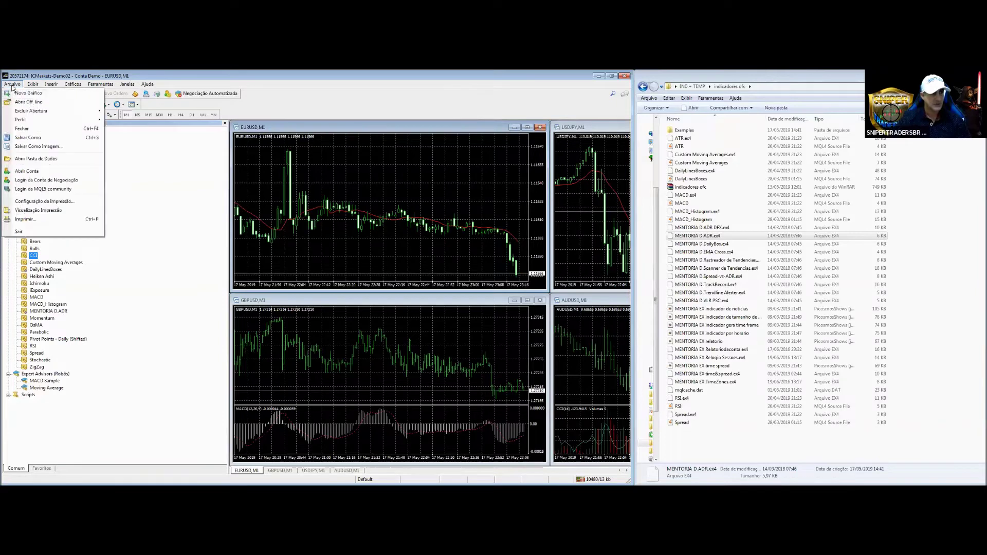
{"action": "left_click", "coordinate": [34, 159]}
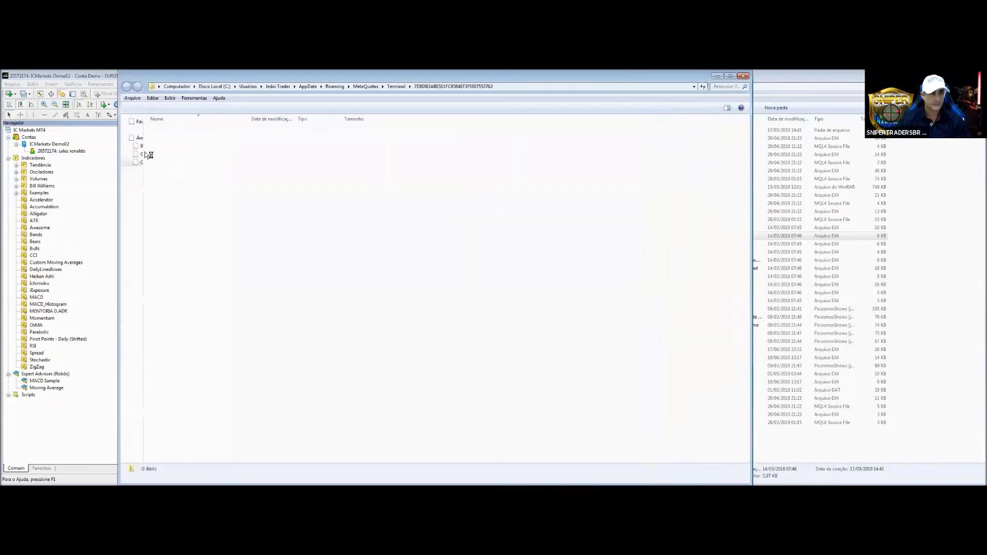
{"action": "left_click_drag", "start_coordinate": [532, 72], "coordinate": [401, 89]}
{"action": "double_click", "coordinate": [402, 93]}
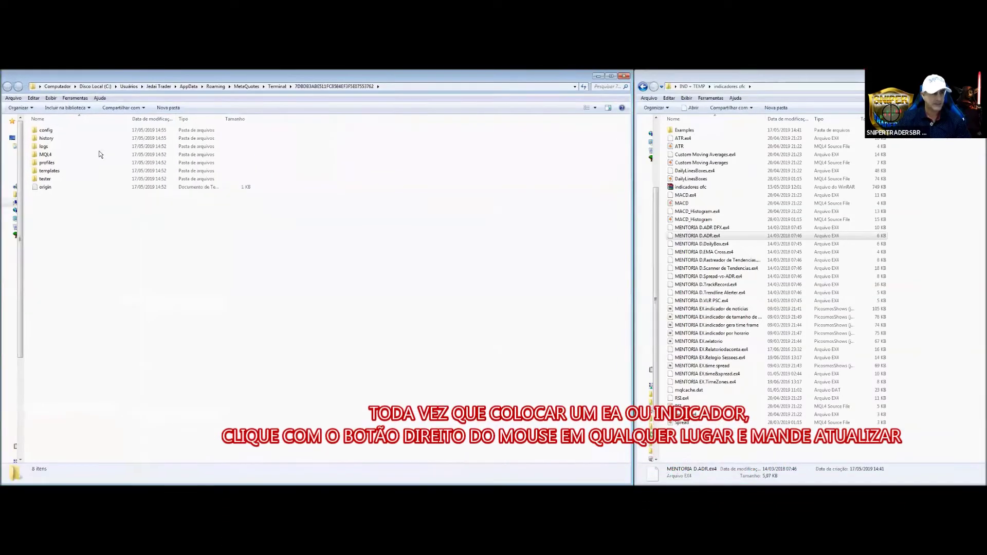
Step: Open the Indicators folder inside MQL4 and delete everything in it to the recycle bin
{"action": "double_click", "coordinate": [59, 155]}
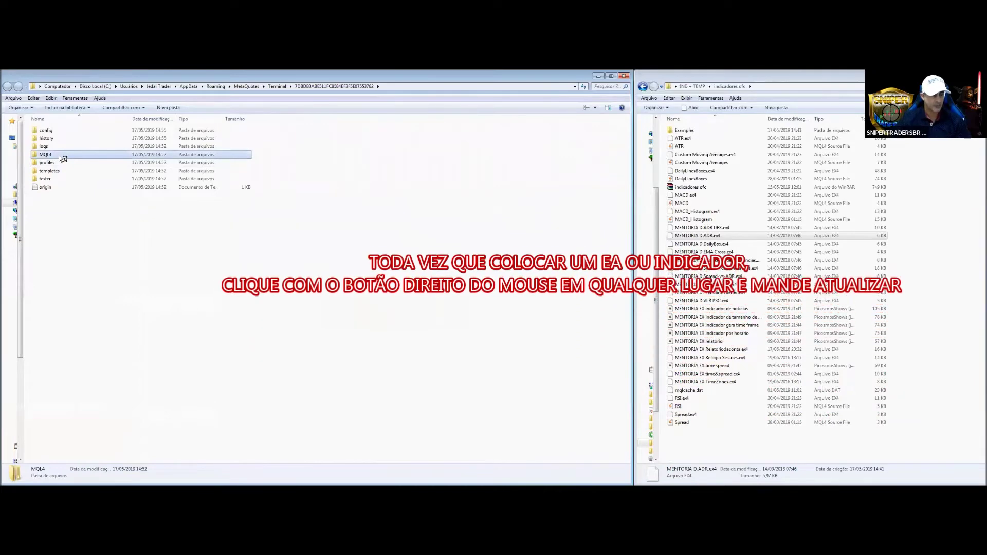
{"action": "left_click", "coordinate": [61, 163]}
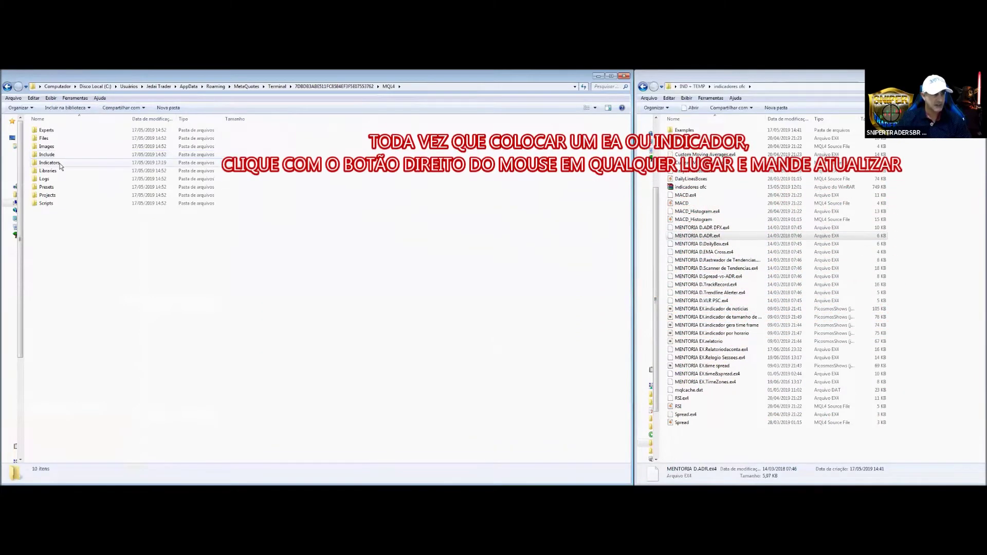
{"action": "double_click", "coordinate": [61, 162]}
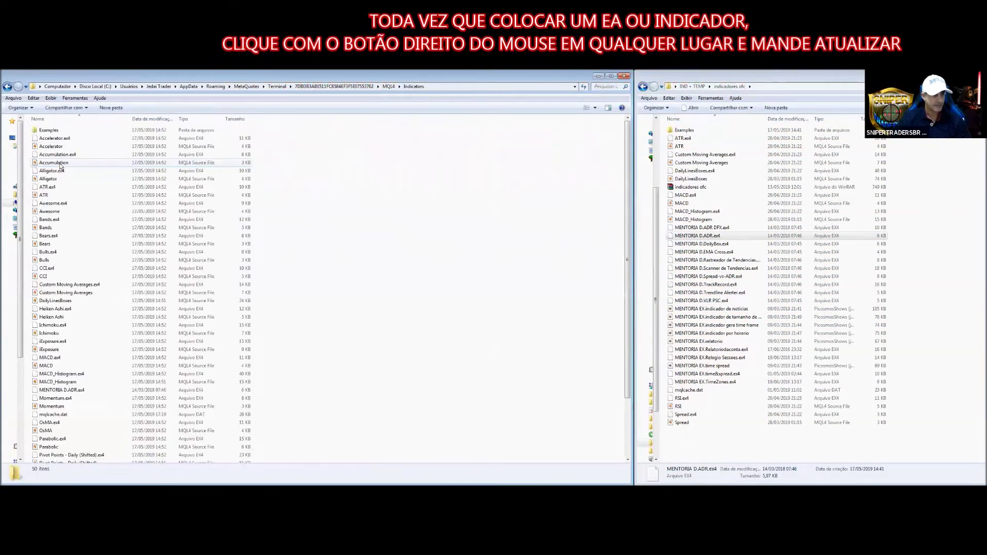
{"action": "key", "text": "ctrl+a"}
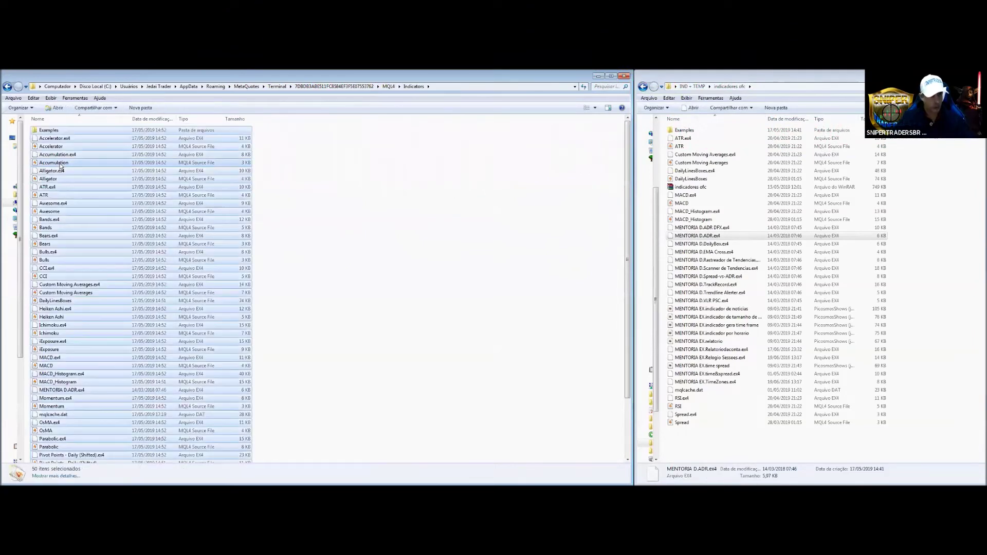
{"action": "right_click", "coordinate": [61, 166]}
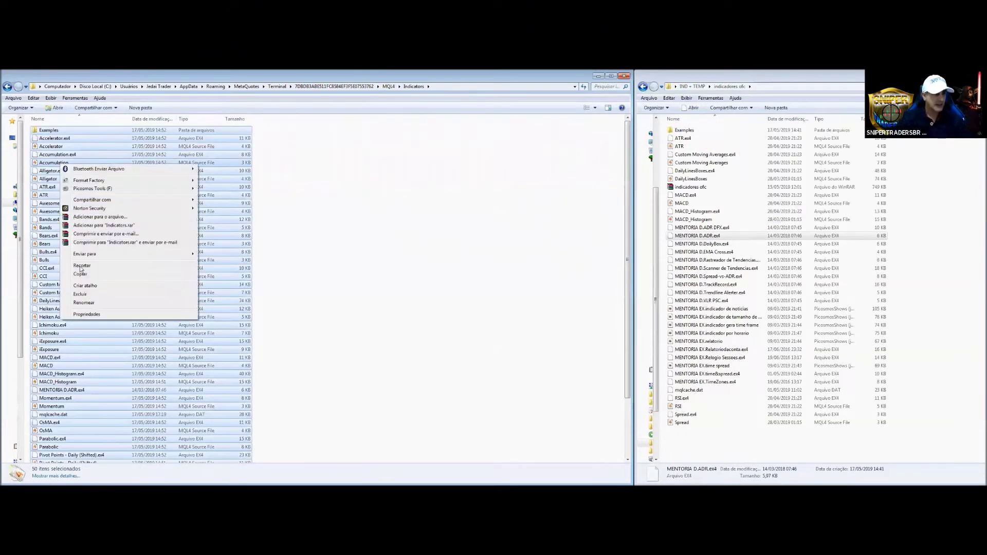
{"action": "left_click", "coordinate": [81, 294]}
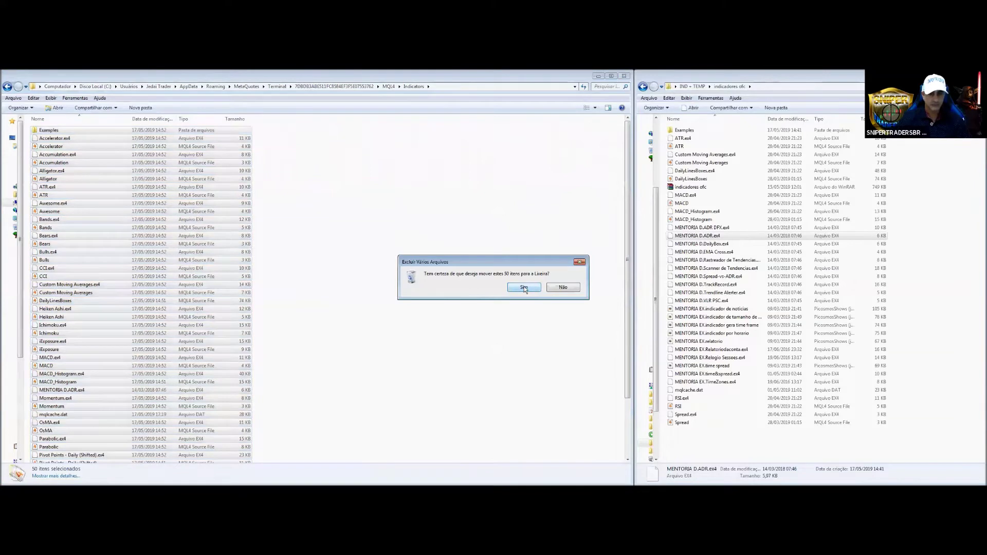
{"action": "left_click", "coordinate": [523, 288]}
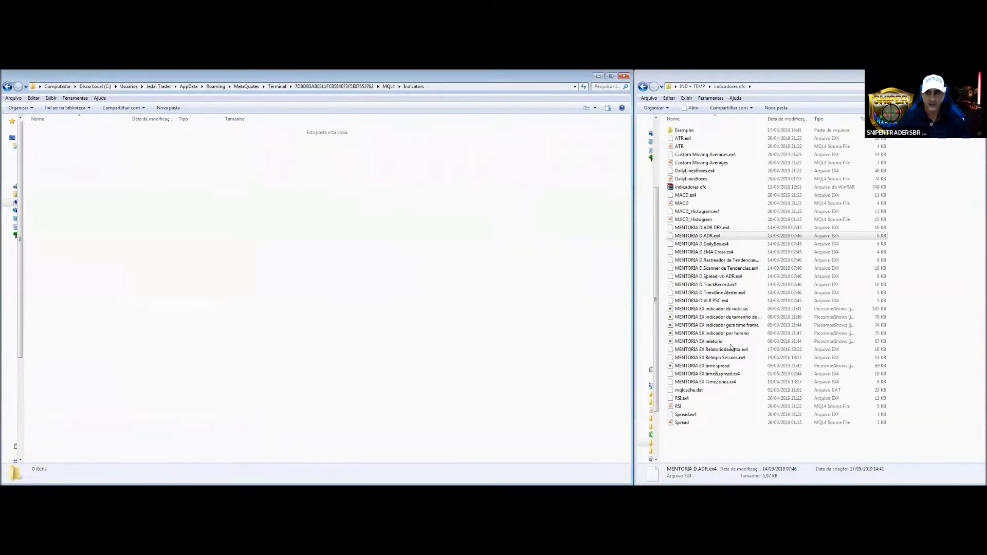
Step: Copy all items from the indicadores ofc folder into the empty Indicators folder and return the source window to IND + TEMP
{"action": "right_click", "coordinate": [738, 340]}
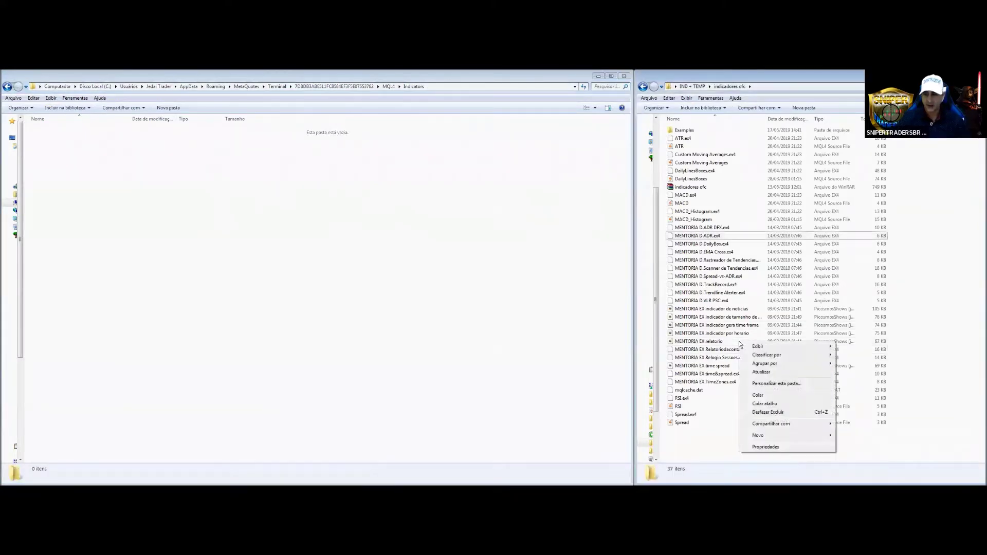
{"action": "left_click", "coordinate": [699, 336]}
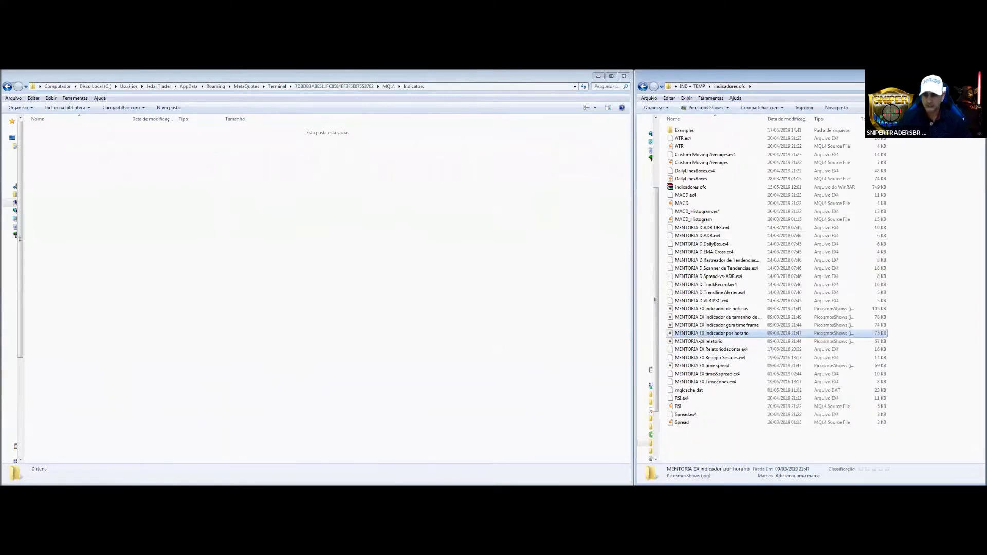
{"action": "key", "text": "ctrl+a"}
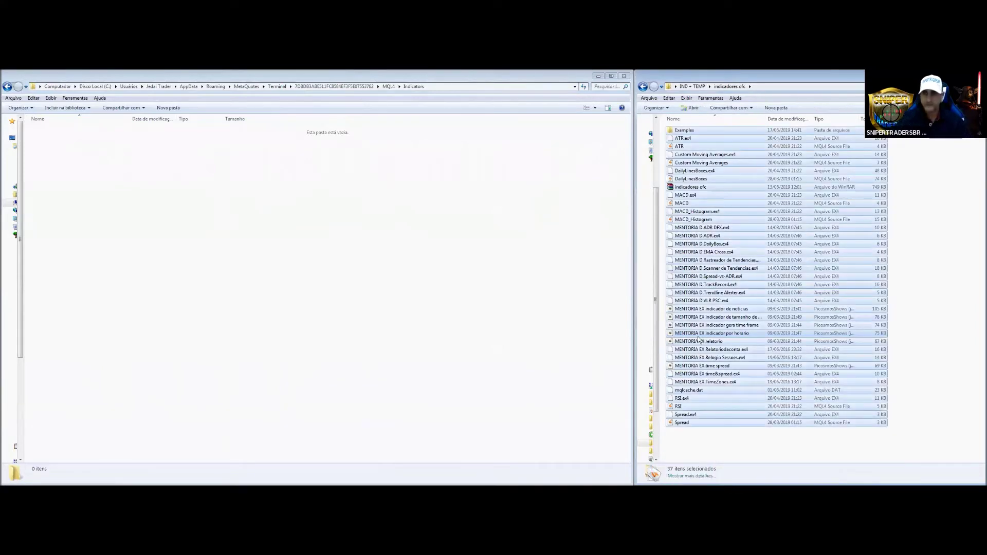
{"action": "right_click", "coordinate": [708, 277]}
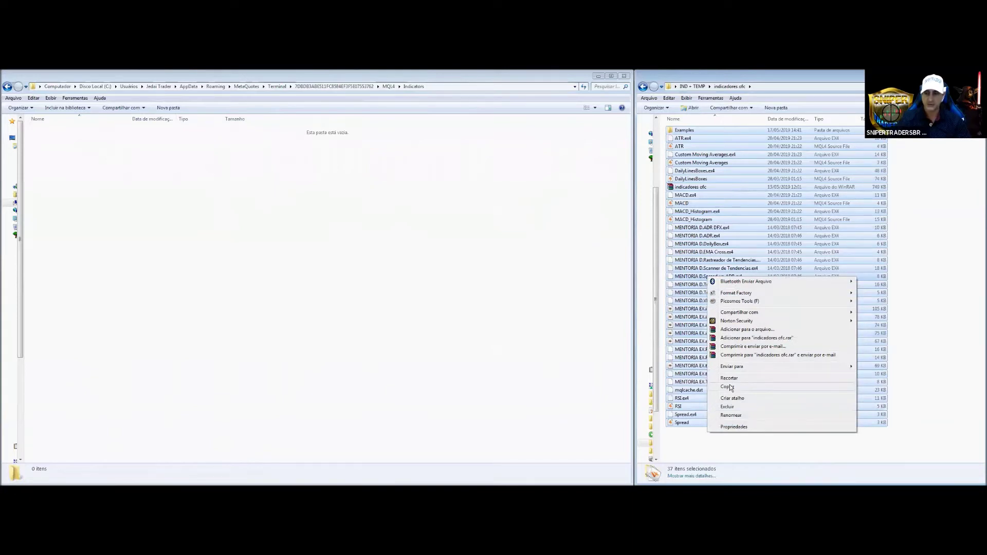
{"action": "left_click", "coordinate": [726, 387]}
{"action": "right_click", "coordinate": [144, 191]}
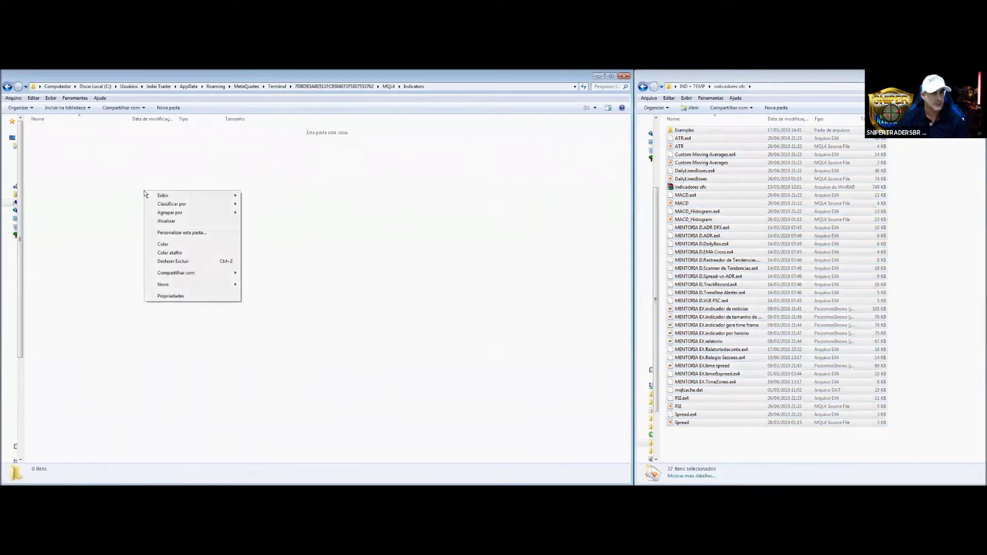
{"action": "left_click", "coordinate": [170, 244]}
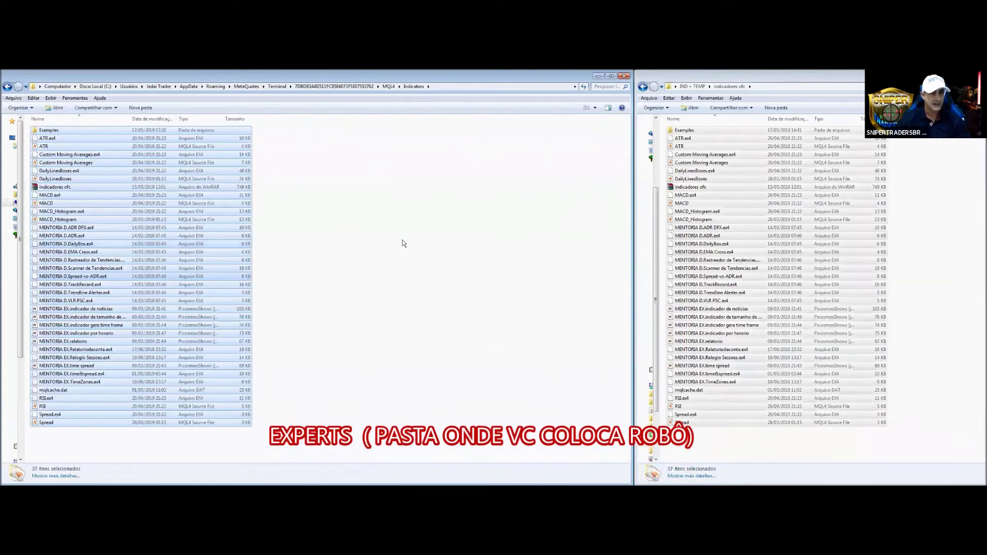
{"action": "left_click", "coordinate": [396, 246]}
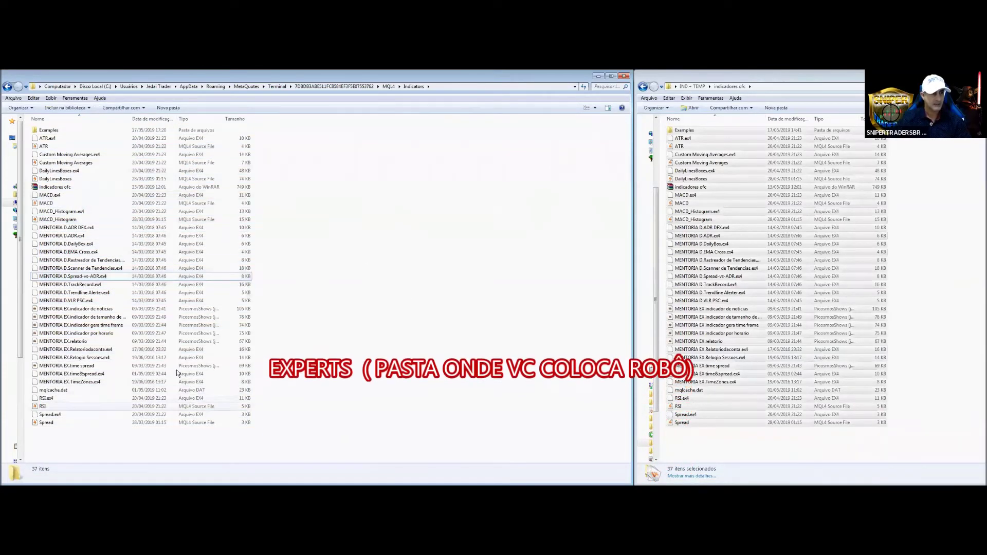
{"action": "left_click", "coordinate": [642, 87]}
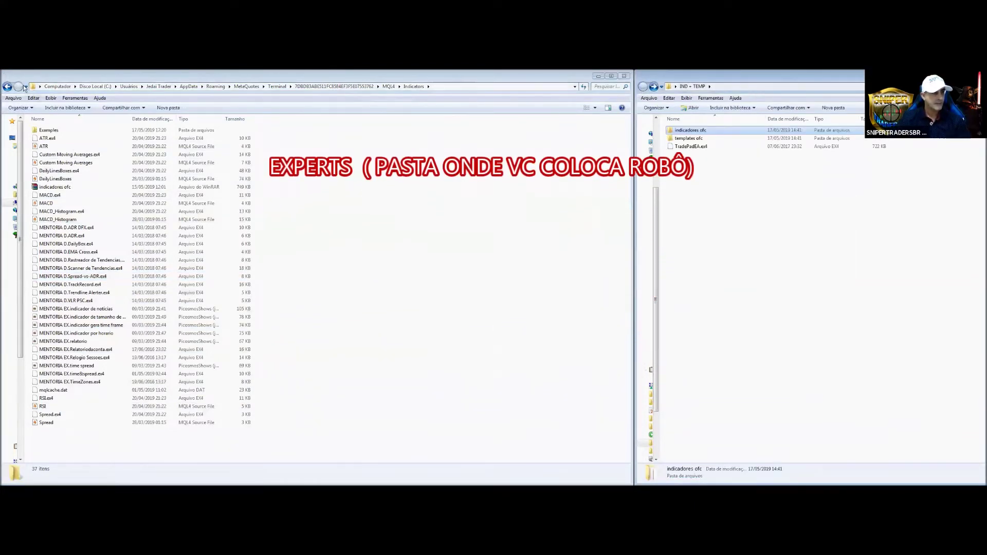
Step: Close the Indicators folder window and refresh the terminal's Navigator to load the copied indicators
{"action": "left_click", "coordinate": [624, 76]}
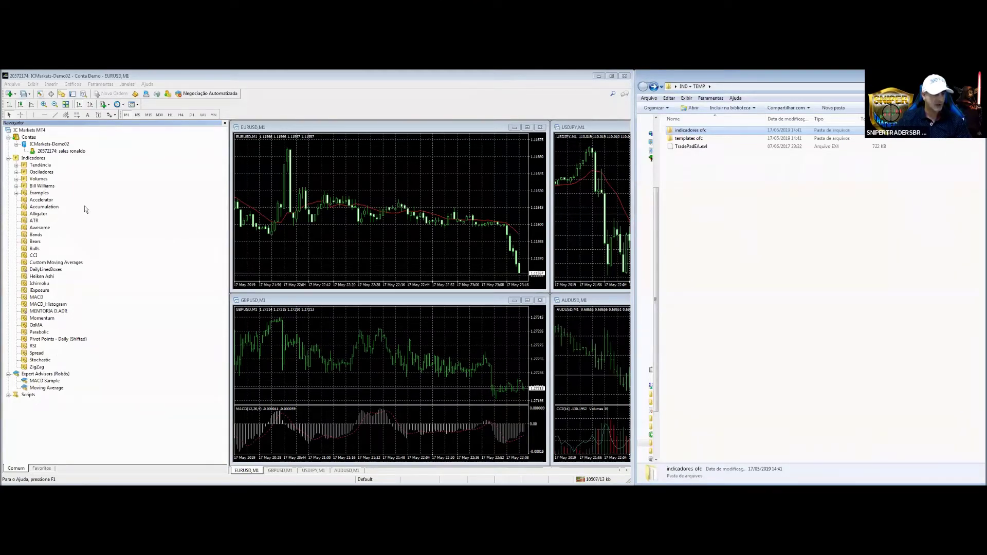
{"action": "right_click", "coordinate": [121, 236]}
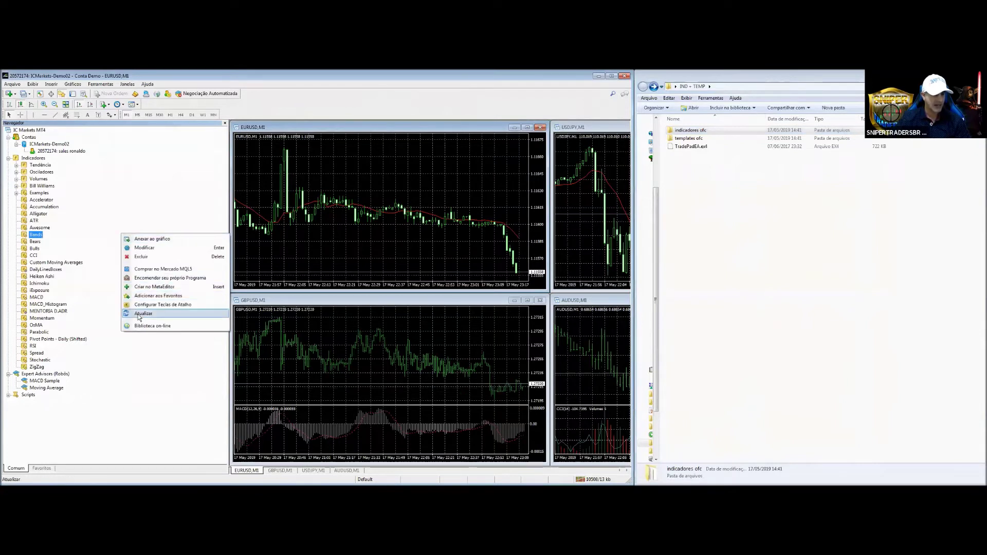
{"action": "right_click", "coordinate": [137, 195]}
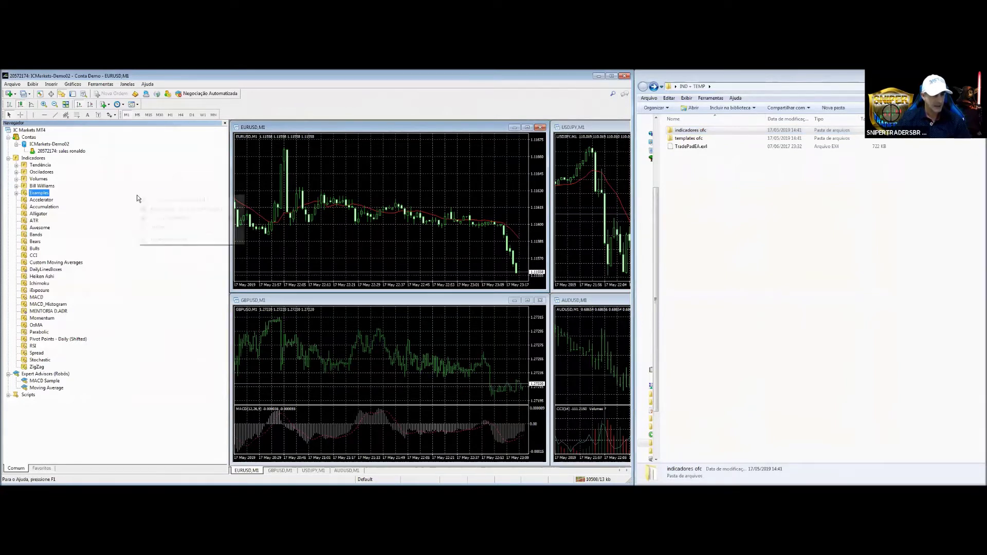
{"action": "left_click", "coordinate": [156, 227]}
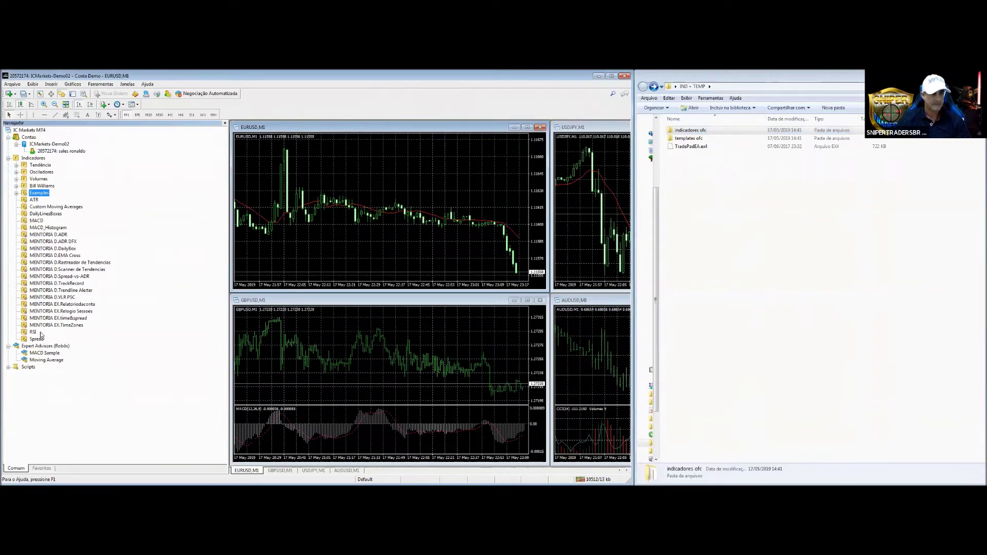
Step: Reopen the terminal's data folder beside the IND + TEMP window and open the Experts folder inside MQL4
{"action": "left_click", "coordinate": [10, 85]}
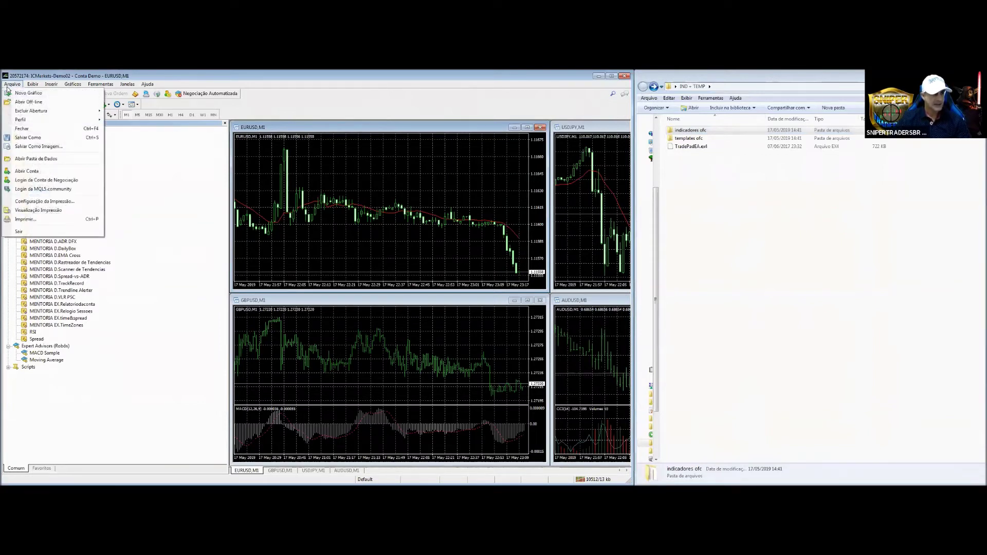
{"action": "left_click", "coordinate": [43, 160]}
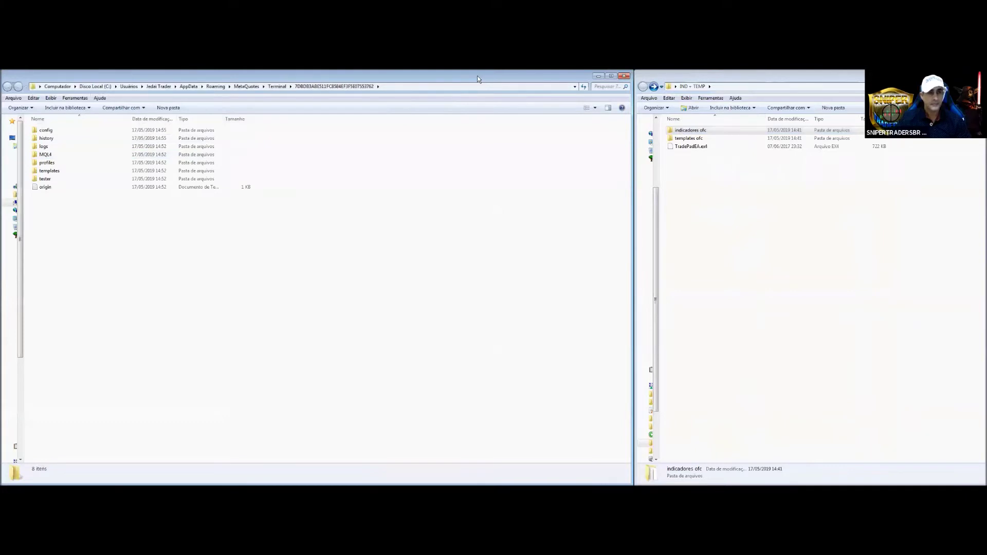
{"action": "mouse_move", "coordinate": [476, 76]}
{"action": "left_mouse_down"}
{"action": "mouse_move", "coordinate": [451, 82]}
{"action": "mouse_move", "coordinate": [466, 78]}
{"action": "left_mouse_up"}
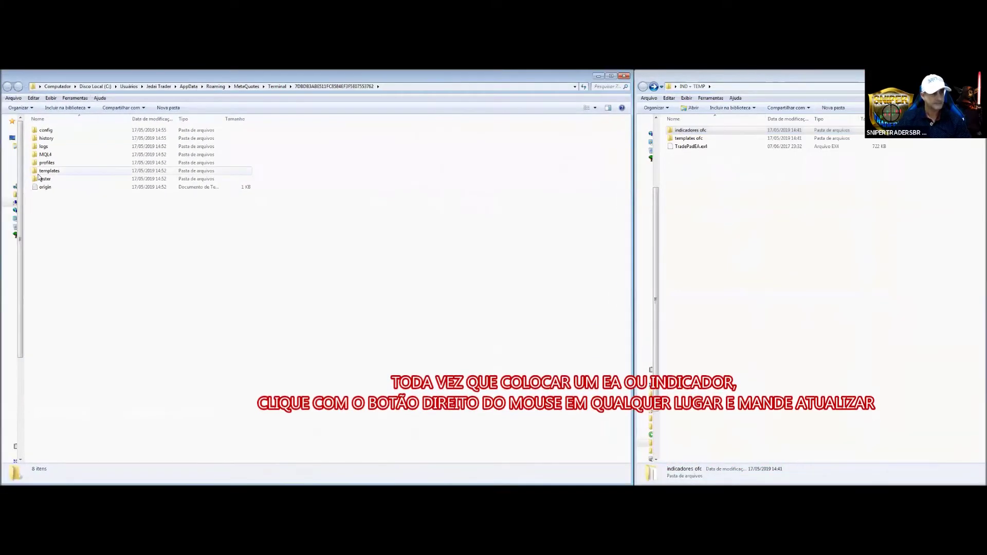
{"action": "left_click", "coordinate": [48, 155]}
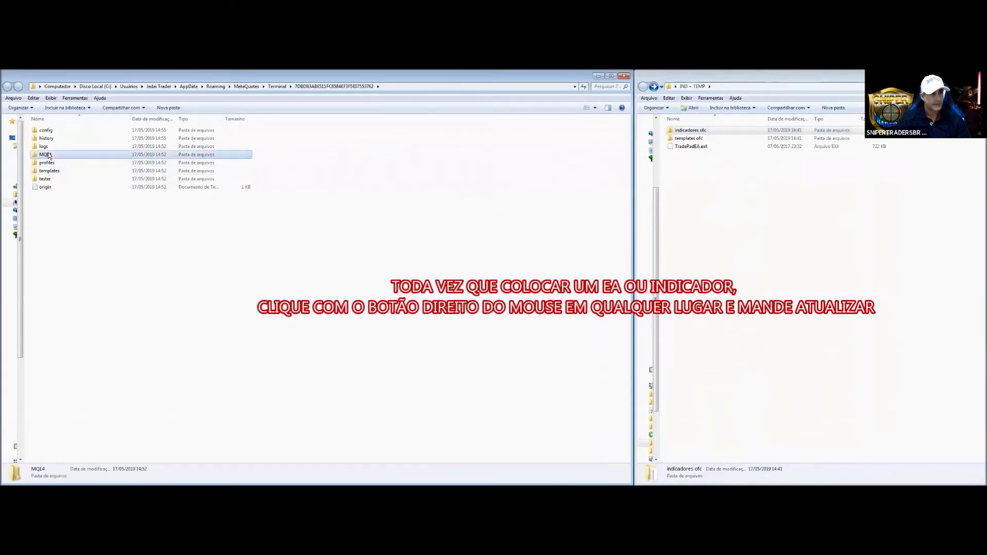
{"action": "double_click", "coordinate": [48, 155]}
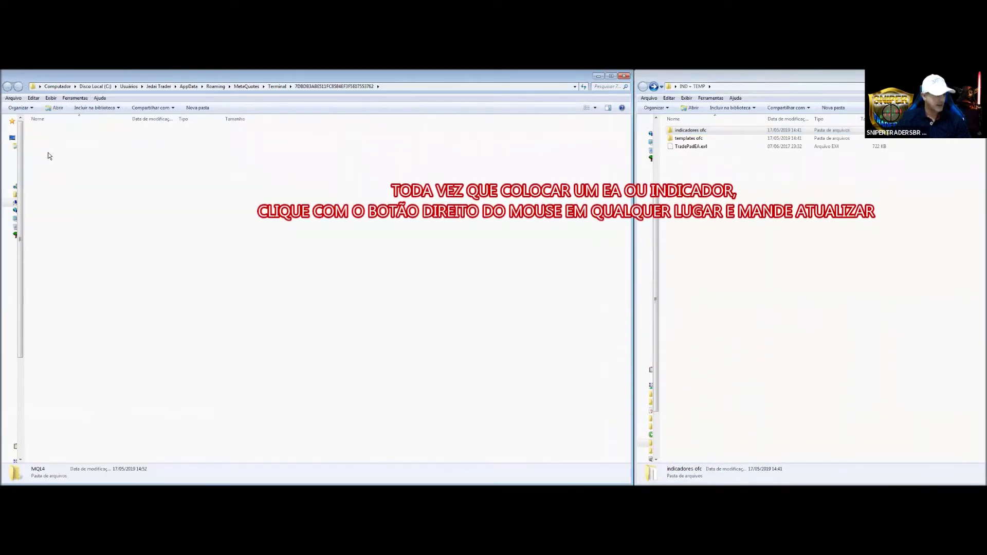
{"action": "left_click", "coordinate": [51, 132]}
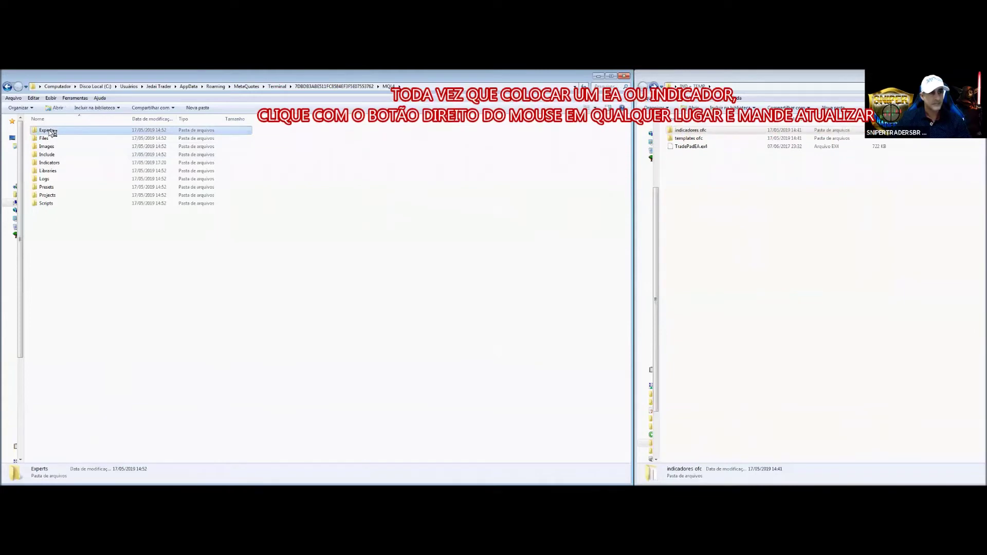
{"action": "double_click", "coordinate": [51, 133]}
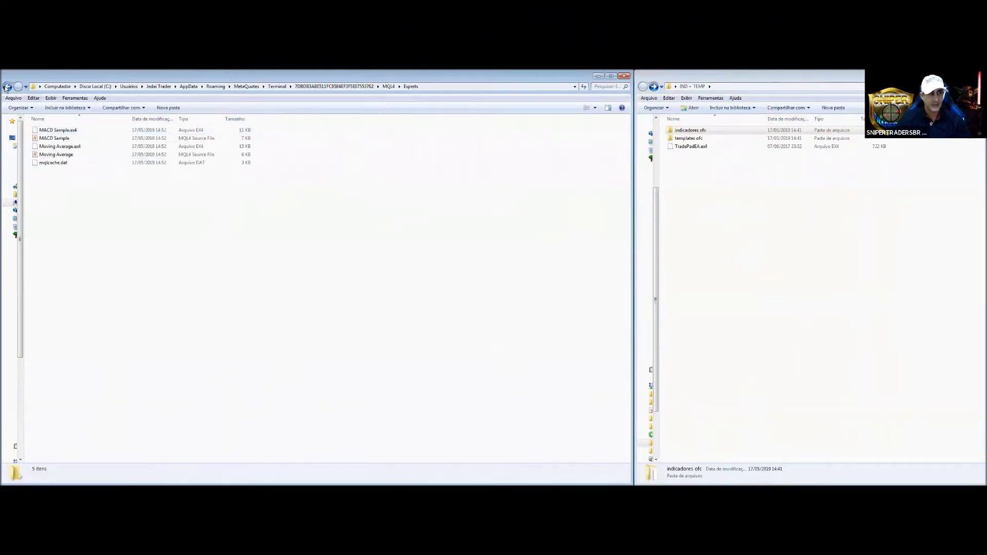
Step: Delete all files in the MQL4 Experts folder
{"action": "key", "text": "BackSpace"}
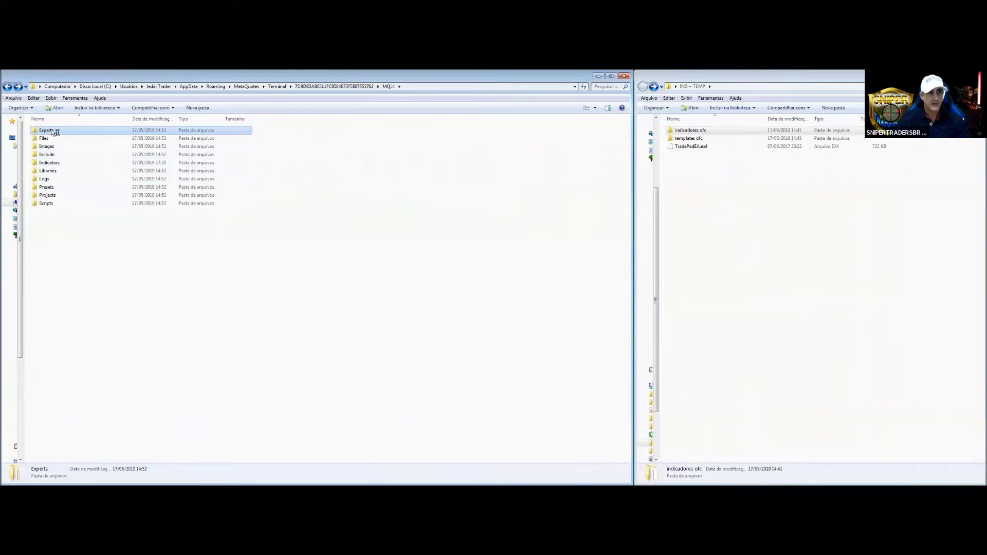
{"action": "double_click", "coordinate": [52, 130]}
{"action": "left_click_drag", "start_coordinate": [51, 175], "coordinate": [55, 132]}
{"action": "right_click", "coordinate": [54, 131]}
{"action": "left_click", "coordinate": [73, 287]}
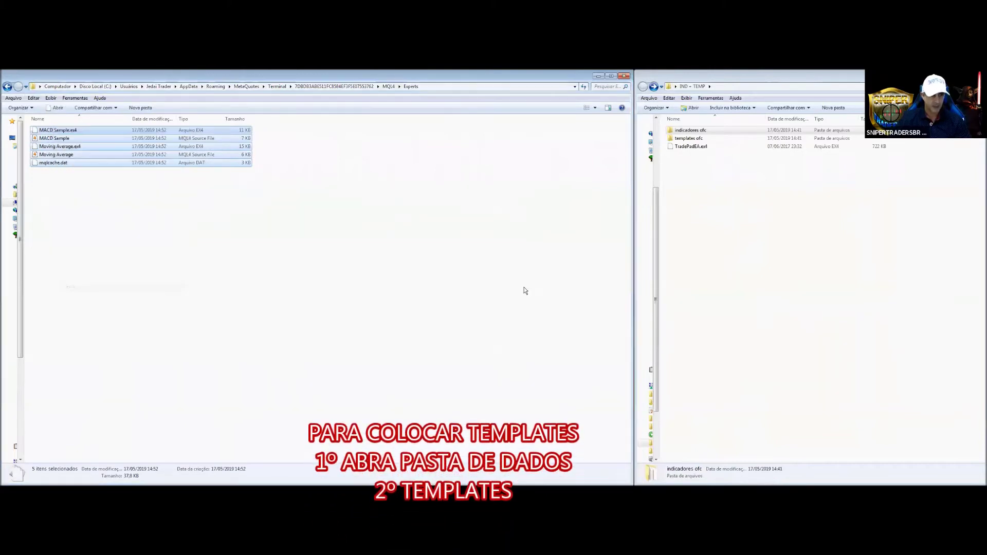
{"action": "left_click", "coordinate": [525, 289]}
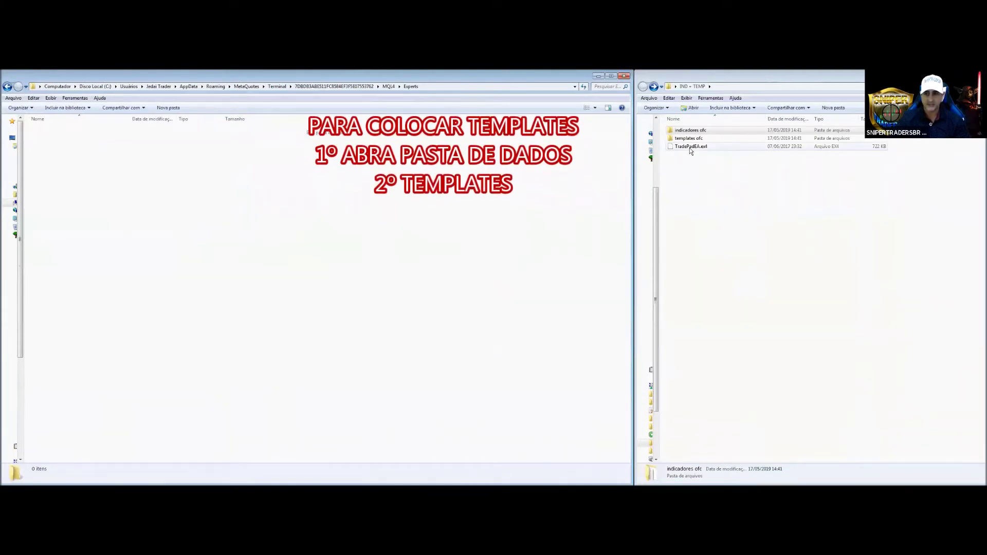
Step: Move TradePadEA.ex4 from IND + TEMP into the Experts folder, close that folder window and refresh the terminal's Navigator
{"action": "left_click_drag", "start_coordinate": [690, 148], "coordinate": [348, 186]}
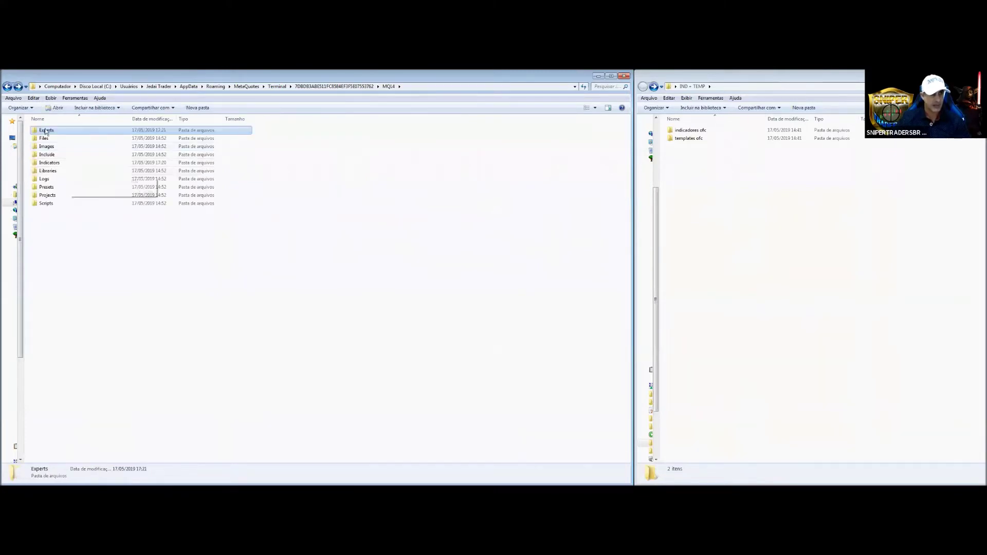
{"action": "left_click", "coordinate": [624, 77]}
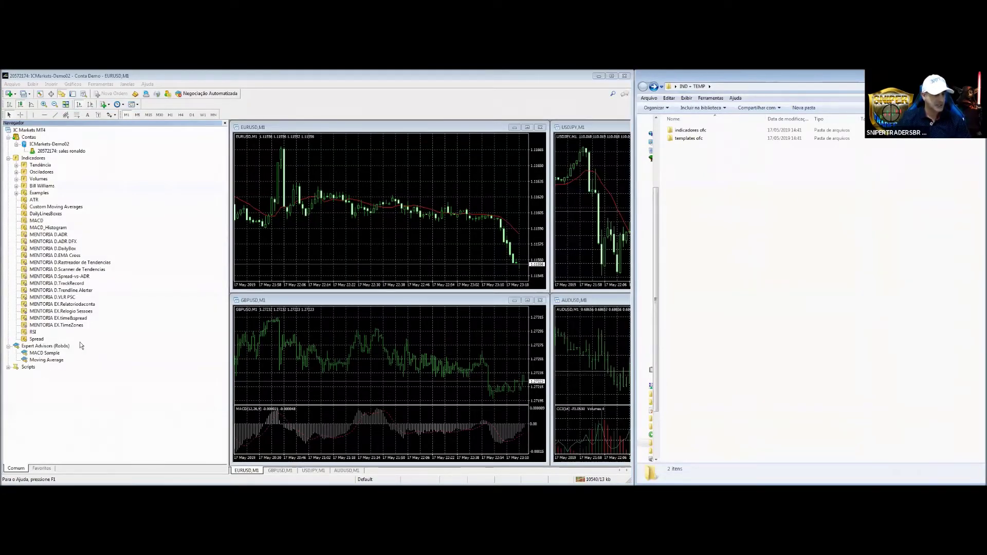
{"action": "right_click", "coordinate": [143, 299]}
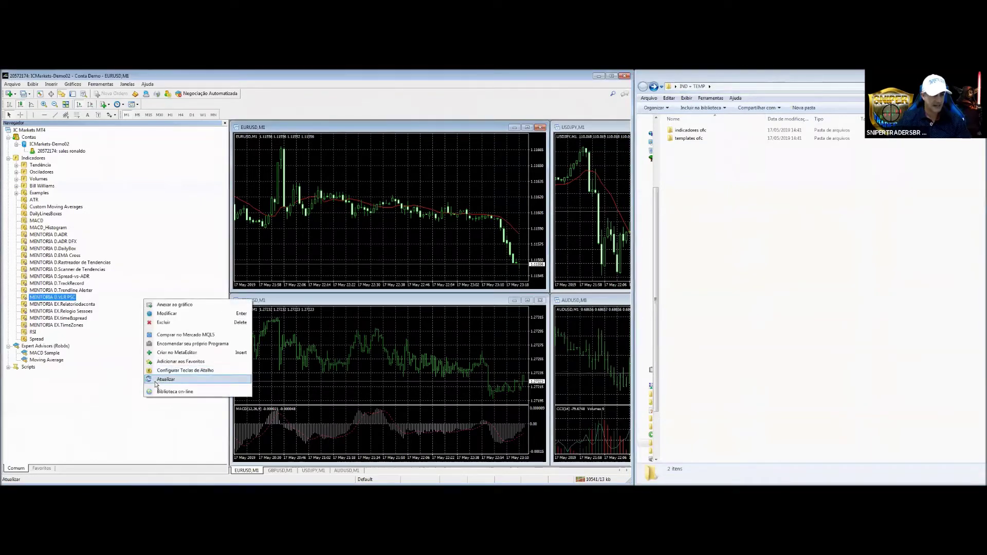
{"action": "left_click", "coordinate": [166, 379]}
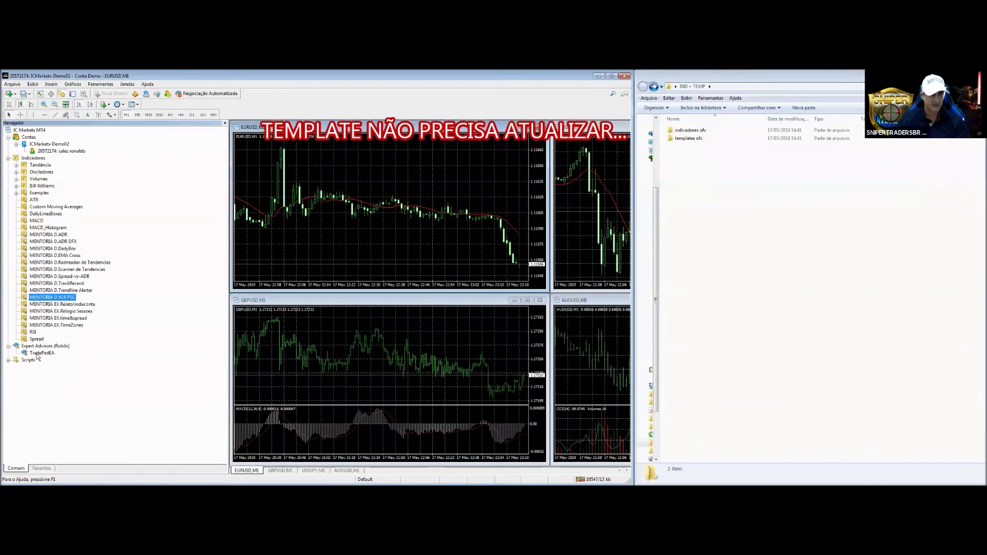
Step: Open the terminal's data folder and go into its templates folder
{"action": "left_click", "coordinate": [13, 84]}
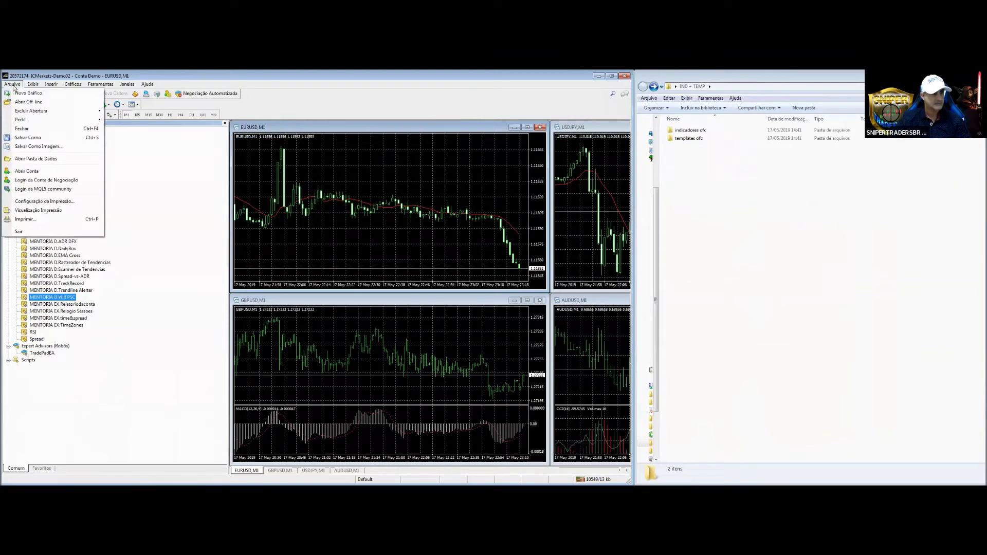
{"action": "left_click", "coordinate": [43, 160]}
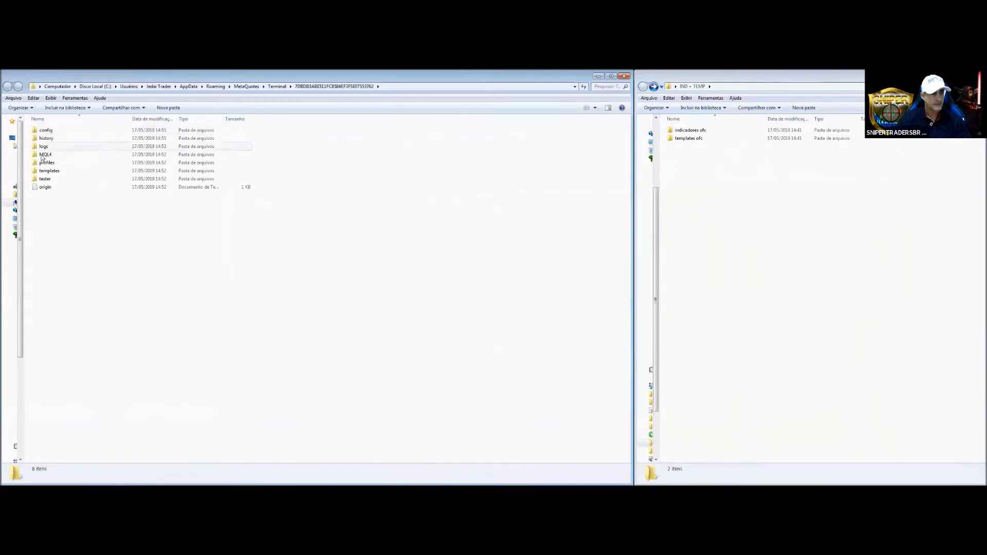
{"action": "left_click", "coordinate": [50, 172]}
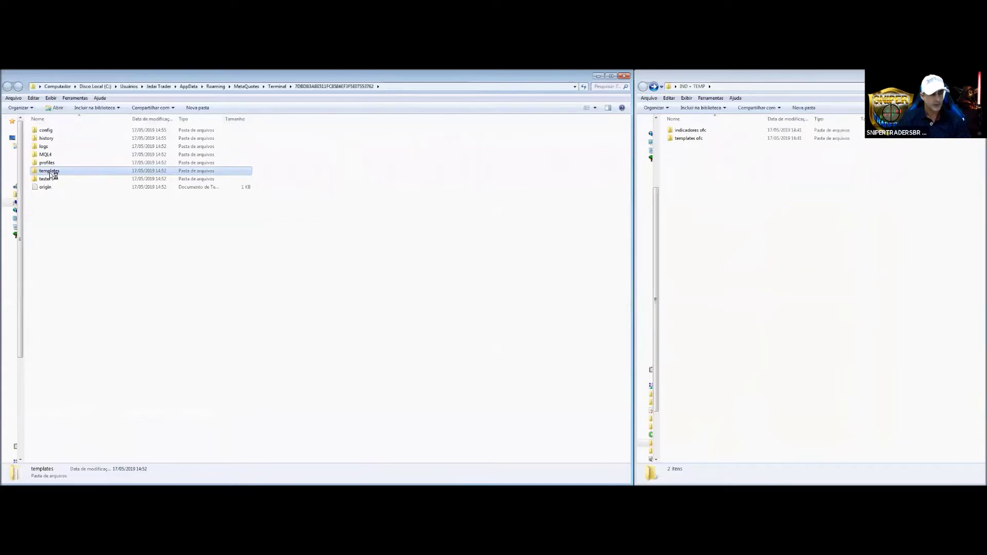
{"action": "double_click", "coordinate": [51, 173]}
Step: Delete all existing files in the terminal's templates folder
{"action": "left_click", "coordinate": [51, 189]}
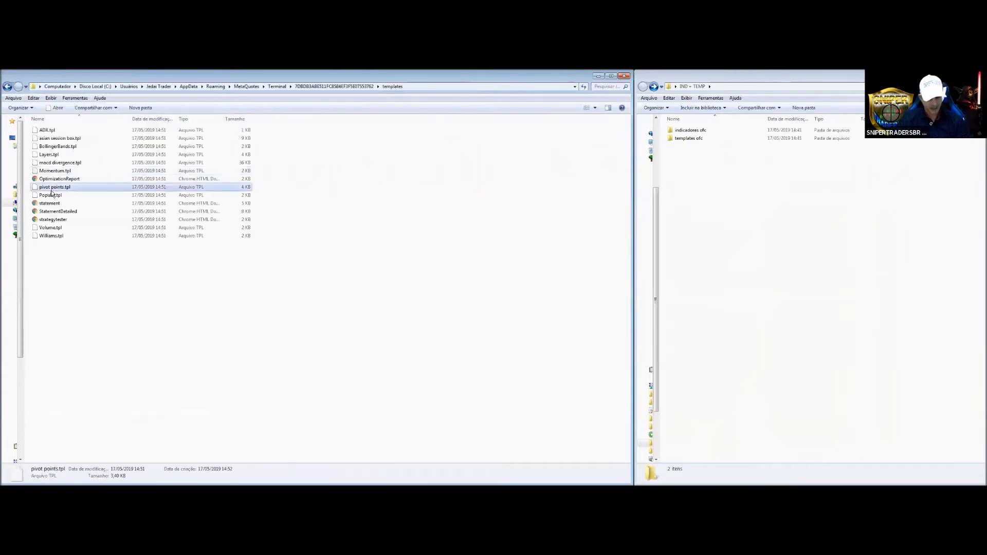
{"action": "key", "text": "ctrl+a"}
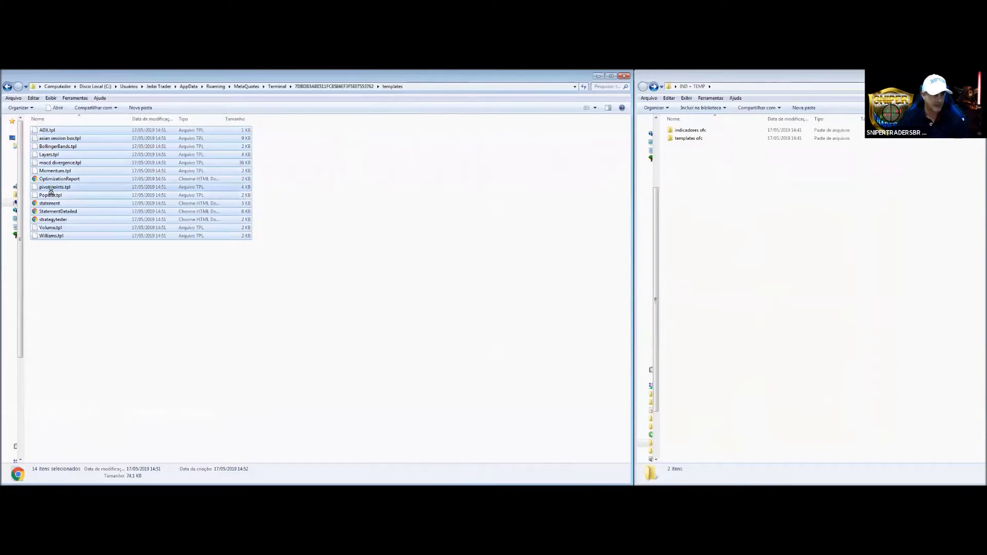
{"action": "right_click", "coordinate": [51, 191]}
{"action": "left_click", "coordinate": [66, 350]}
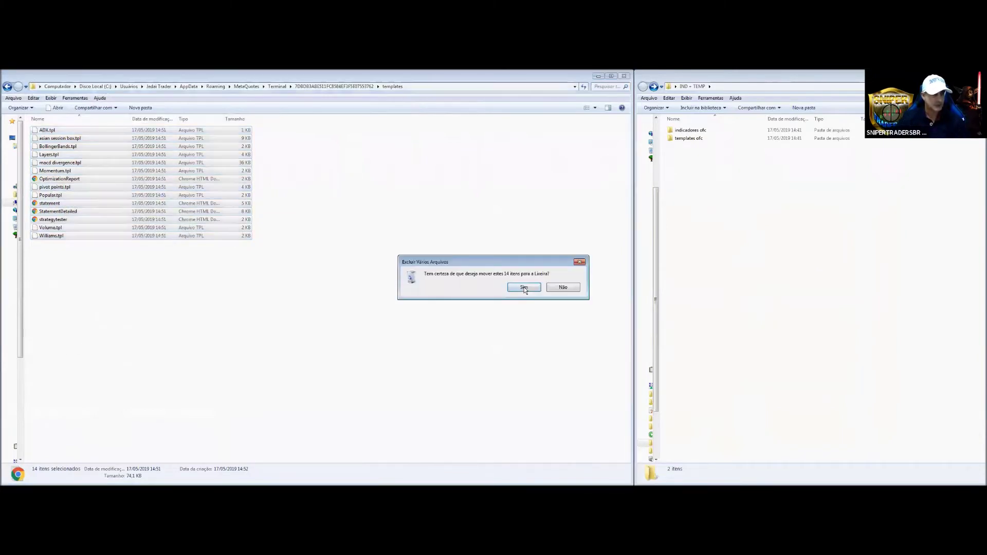
{"action": "left_click", "coordinate": [524, 288]}
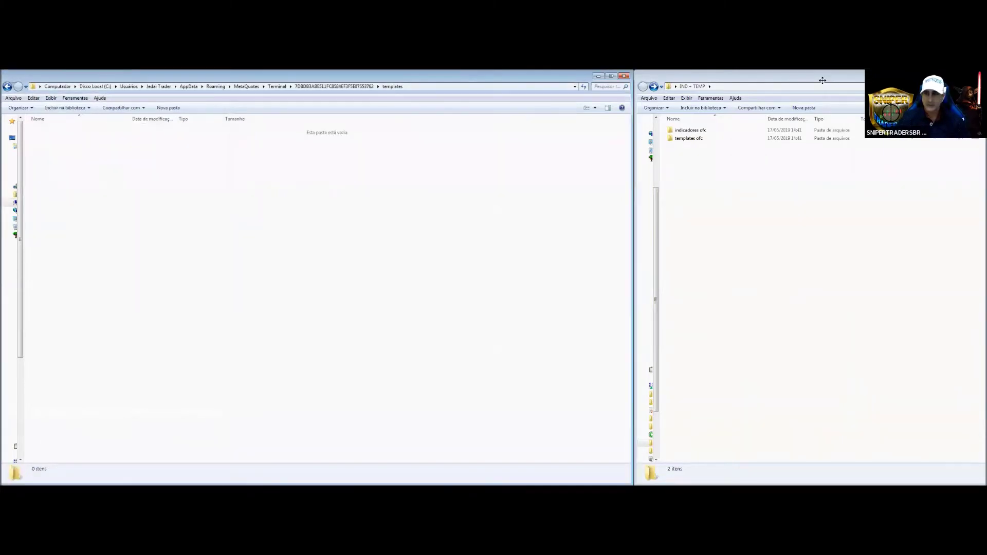
Step: Copy all files except the indicadores ofc subfolder from templates ofc into the terminal's templates folder, and close that folder window
{"action": "left_click", "coordinate": [697, 138]}
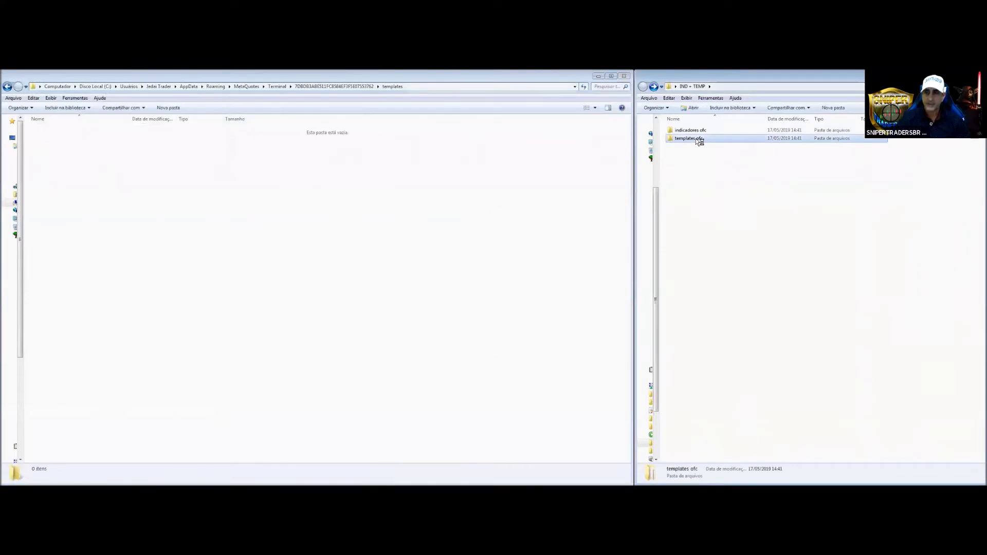
{"action": "double_click", "coordinate": [697, 138]}
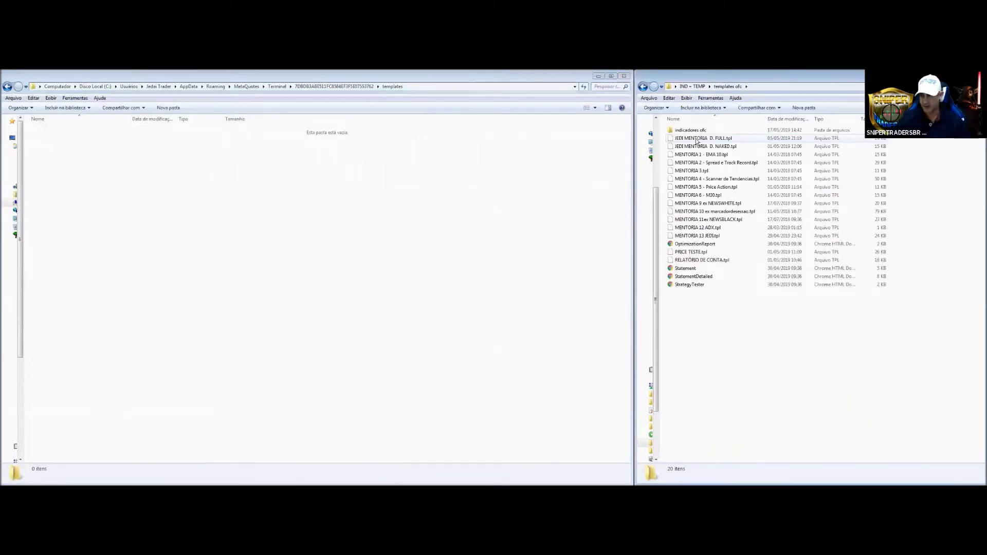
{"action": "left_click_drag", "start_coordinate": [688, 325], "coordinate": [686, 140]}
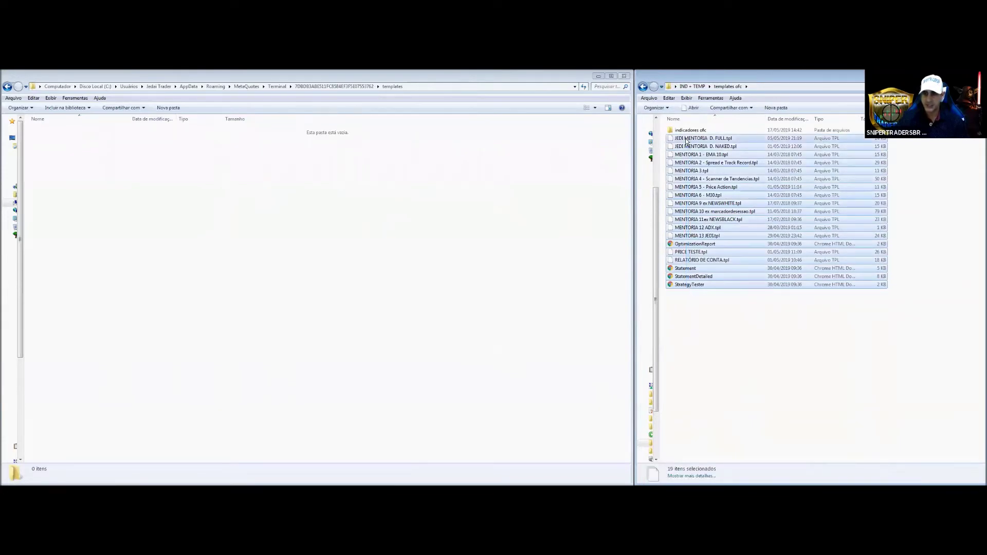
{"action": "right_click", "coordinate": [686, 141]}
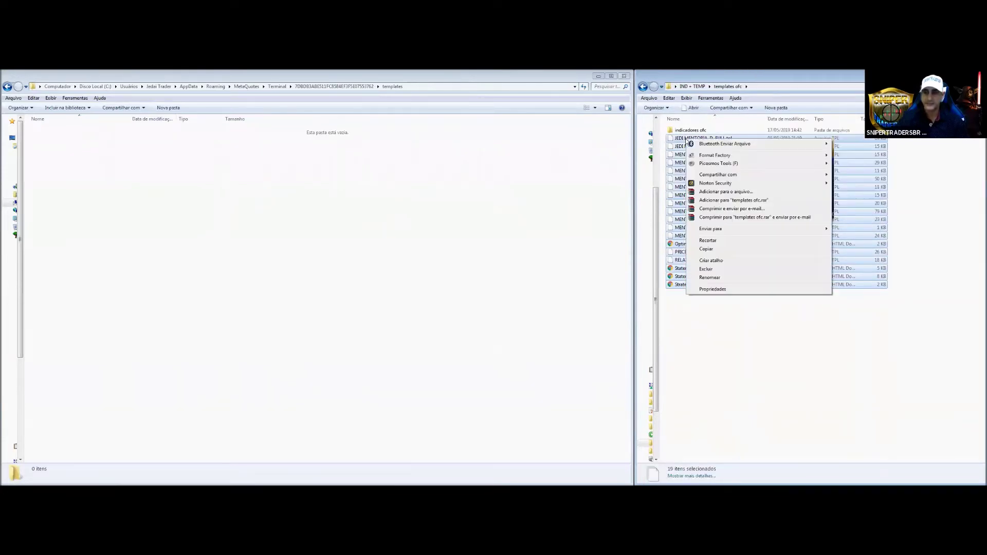
{"action": "left_click", "coordinate": [707, 249]}
{"action": "right_click", "coordinate": [193, 187]}
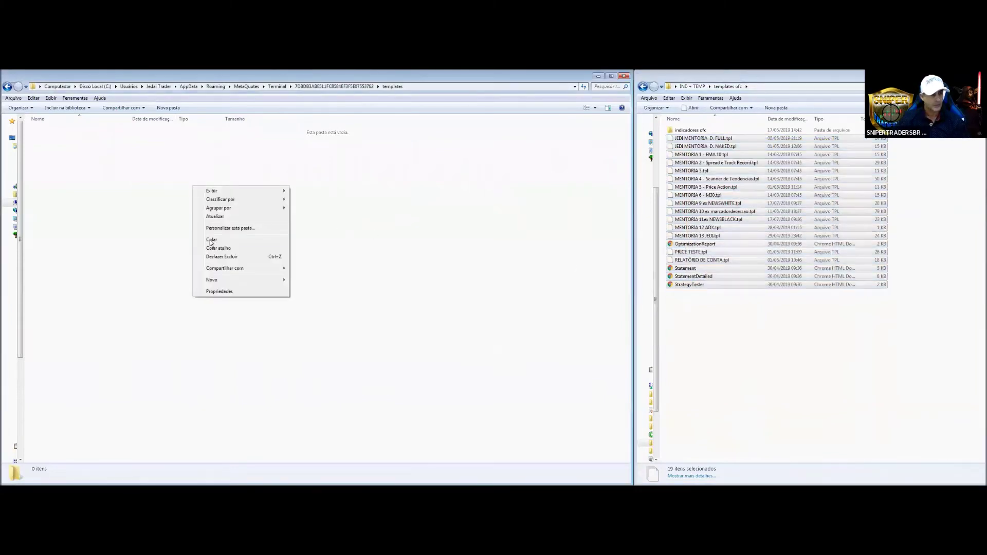
{"action": "left_click", "coordinate": [211, 240]}
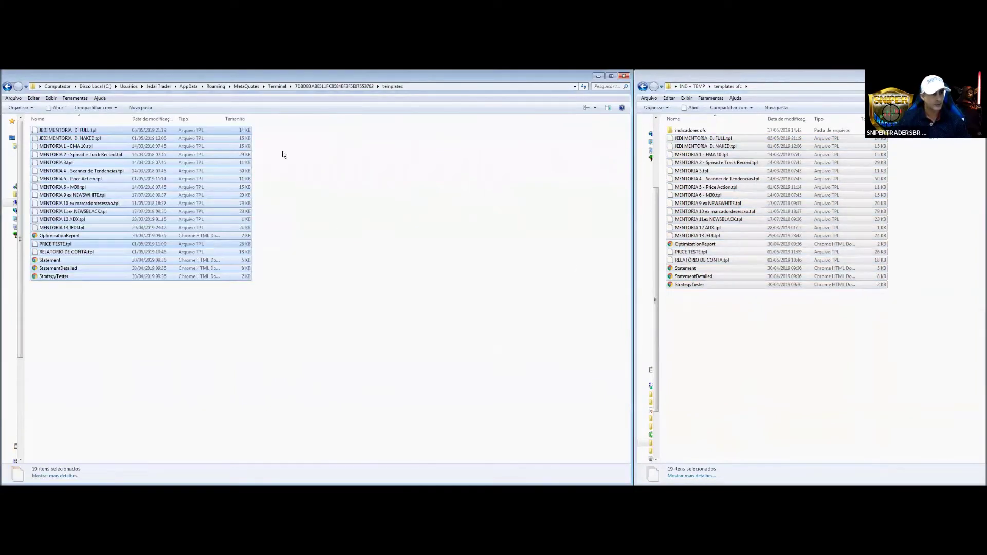
{"action": "left_click", "coordinate": [621, 75]}
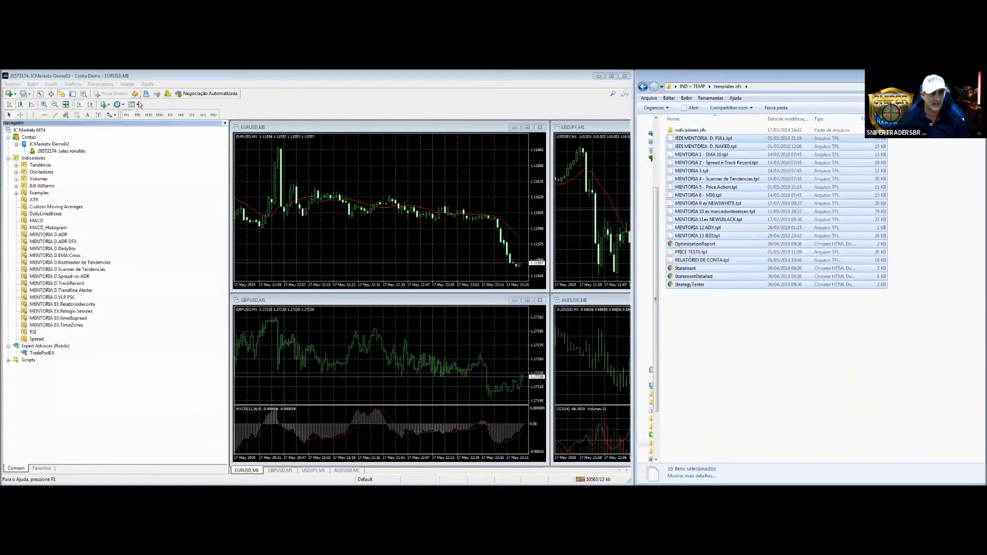
Step: Check the terminal's template list, then close the Navigator and maximize the EURUSD,M1 chart
{"action": "left_click", "coordinate": [132, 104]}
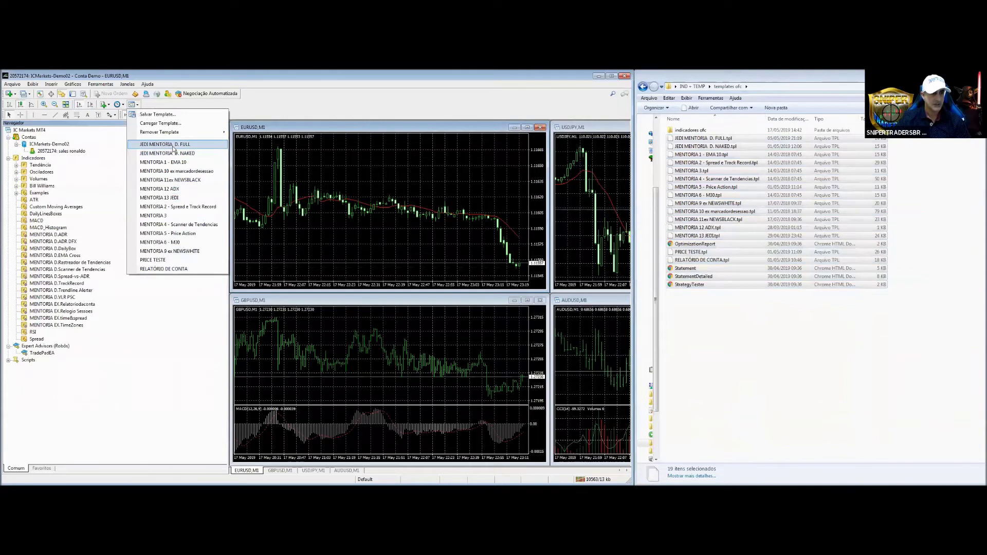
{"action": "left_click", "coordinate": [54, 297]}
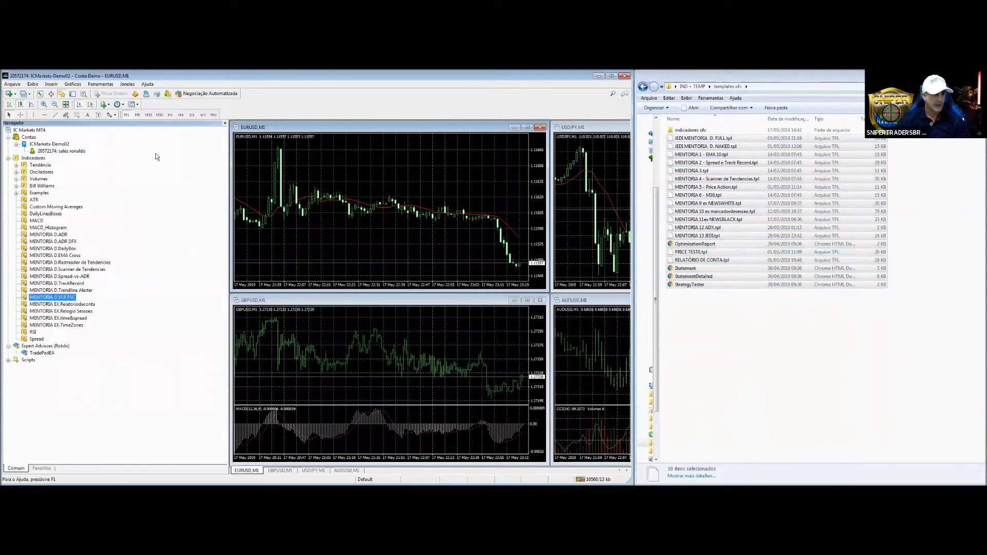
{"action": "left_click", "coordinate": [224, 123]}
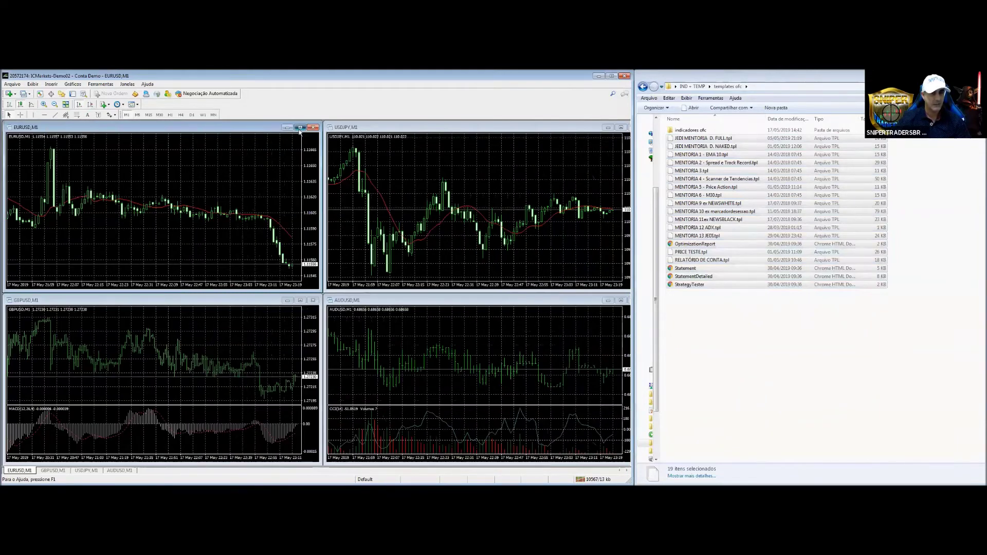
{"action": "left_click", "coordinate": [300, 127]}
Step: Apply the JEDI MENTORIA D. NAKED template to the EURUSD chart, zoomed out with a compressed price scale
{"action": "left_click", "coordinate": [137, 105]}
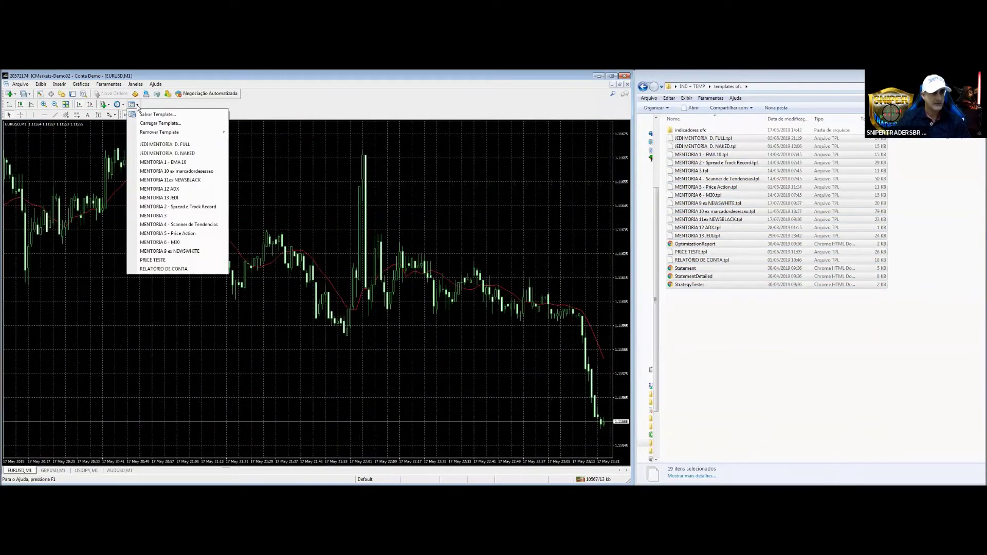
{"action": "left_click", "coordinate": [169, 154]}
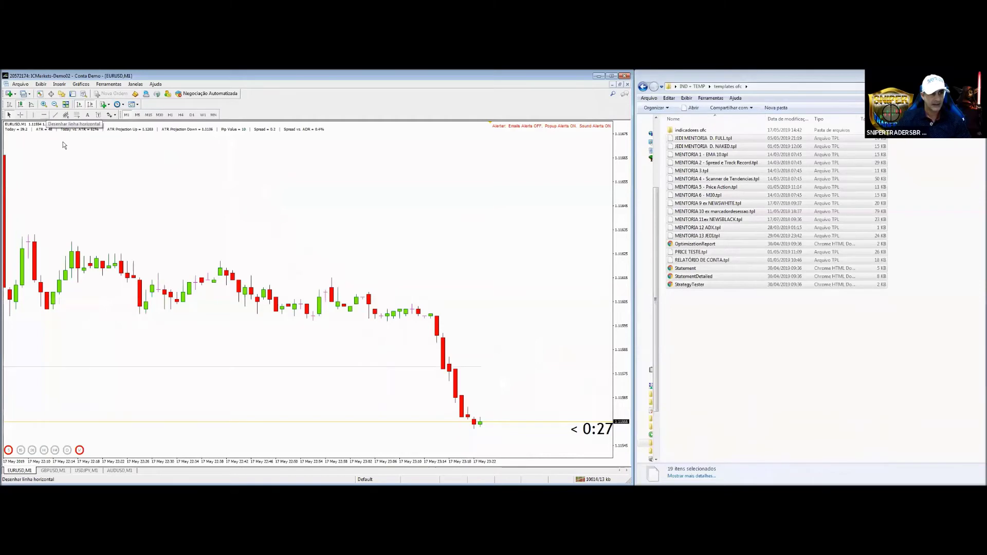
{"action": "left_click", "coordinate": [54, 106]}
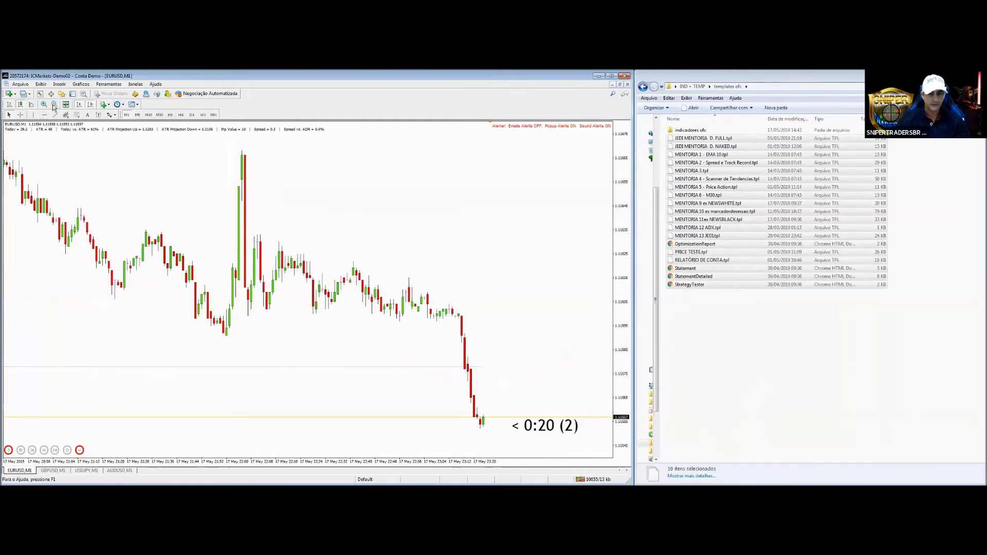
{"action": "left_click", "coordinate": [54, 105]}
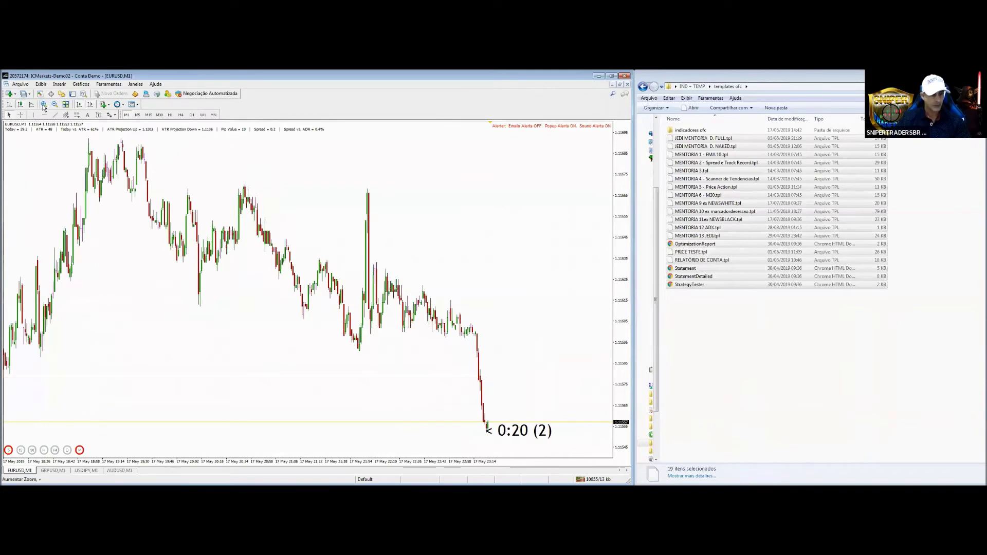
{"action": "left_click", "coordinate": [43, 104]}
{"action": "left_click_drag", "start_coordinate": [625, 190], "coordinate": [621, 222]}
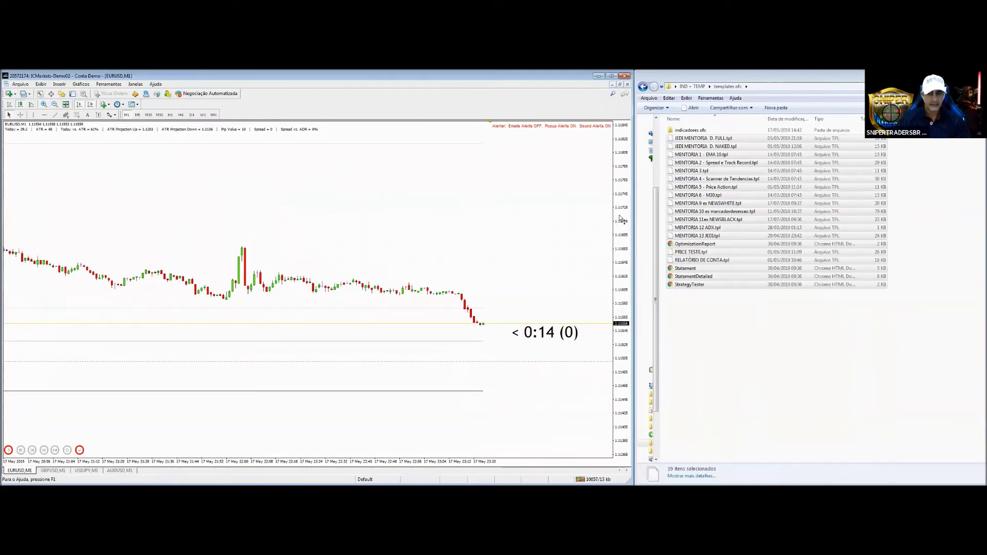
Step: Switch the EURUSD chart to the Daily timeframe and review the list of indicators applied to it
{"action": "left_click", "coordinate": [191, 115]}
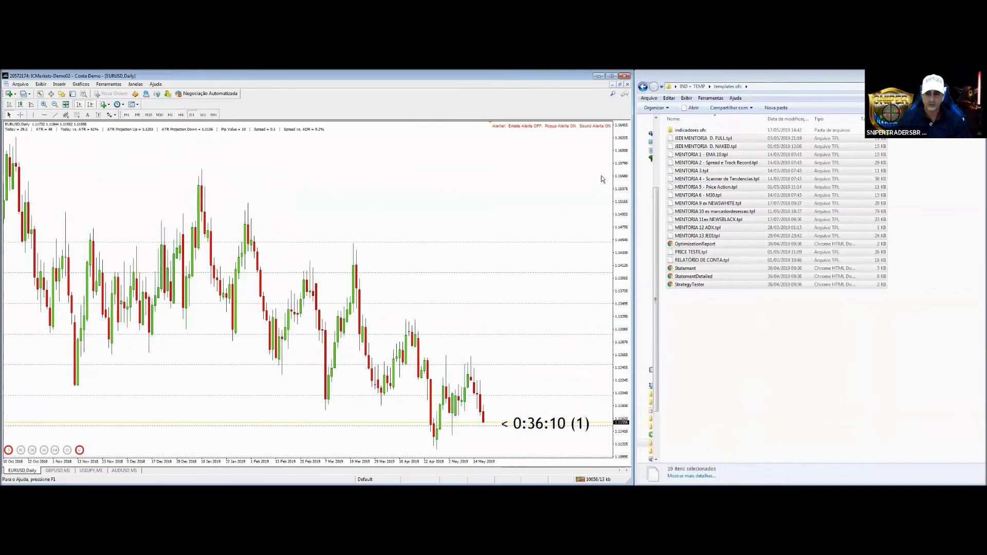
{"action": "left_click_drag", "start_coordinate": [617, 167], "coordinate": [620, 177]}
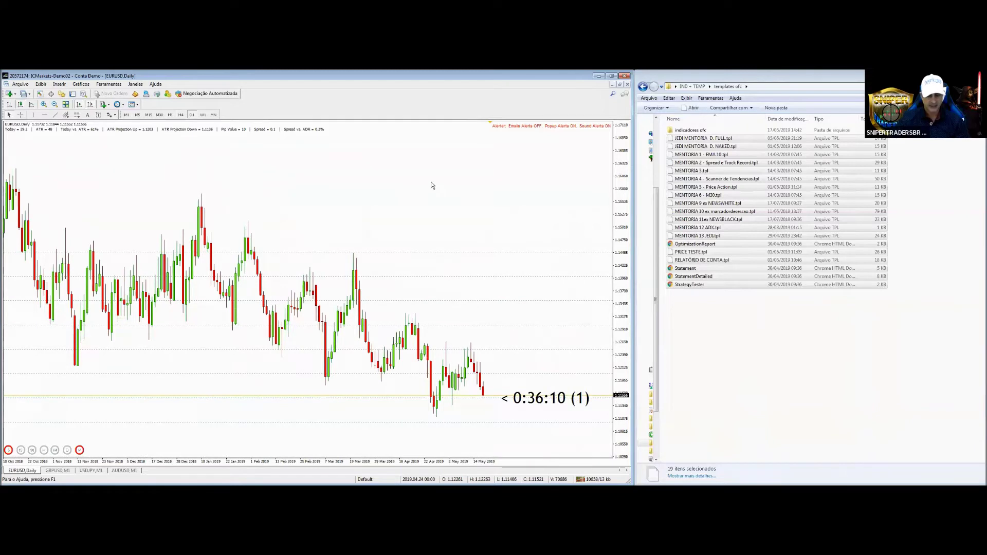
{"action": "key", "text": "ctrl+i"}
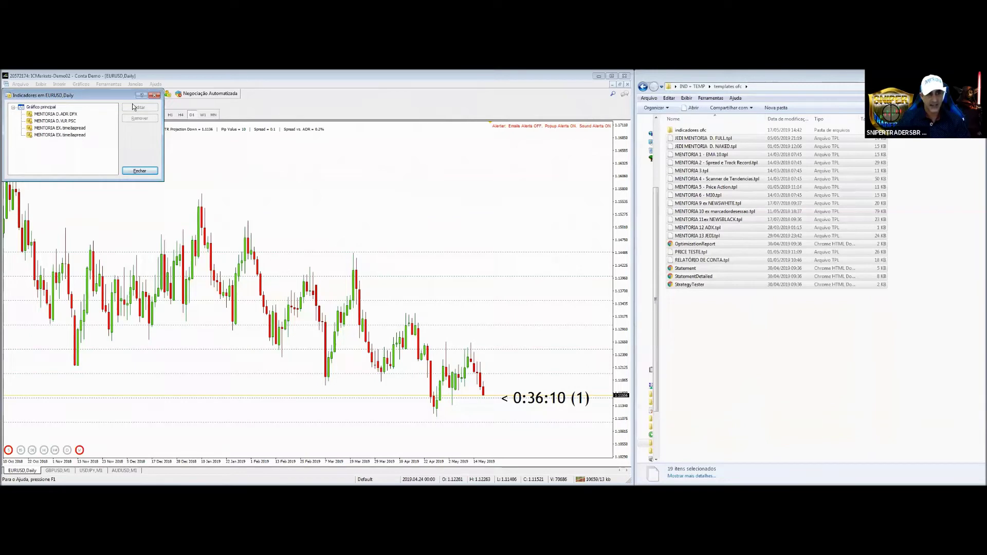
{"action": "left_click", "coordinate": [140, 170]}
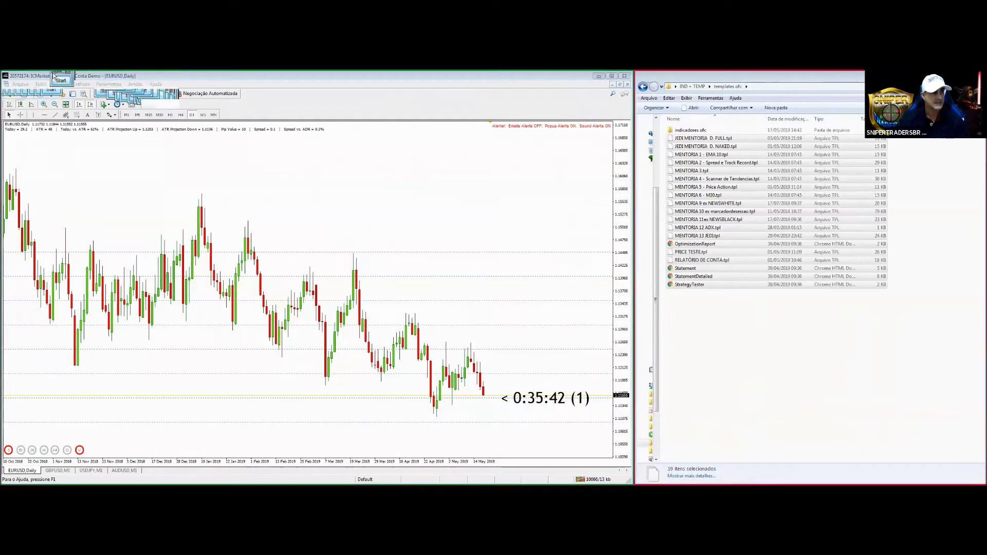
Step: Start the screen annotation tool and draw a yellow arrow down to the candle countdown timer beside the current price
{"action": "left_click", "coordinate": [10, 82]}
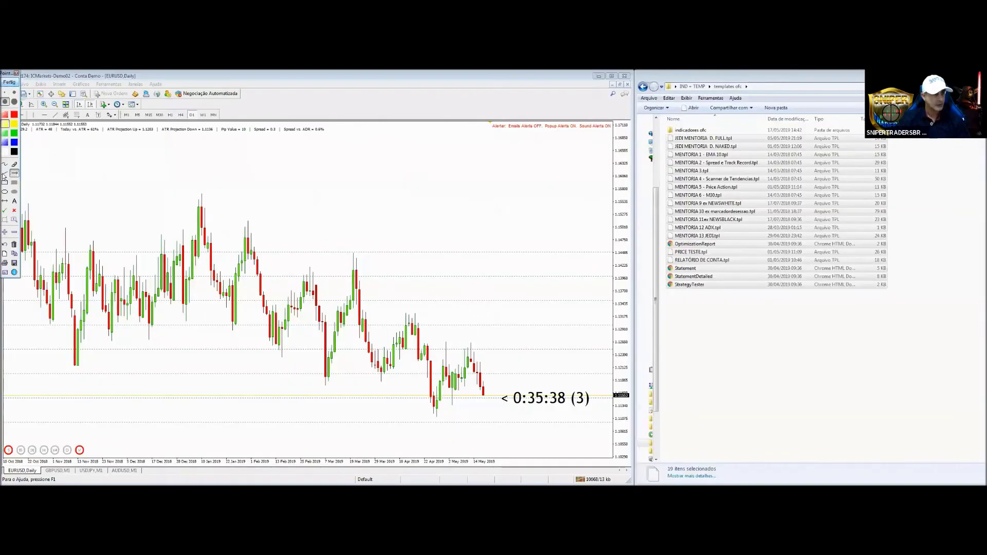
{"action": "mouse_move", "coordinate": [503, 155]}
{"action": "left_mouse_down"}
{"action": "mouse_move", "coordinate": [509, 364]}
{"action": "mouse_move", "coordinate": [535, 389]}
{"action": "left_mouse_up"}
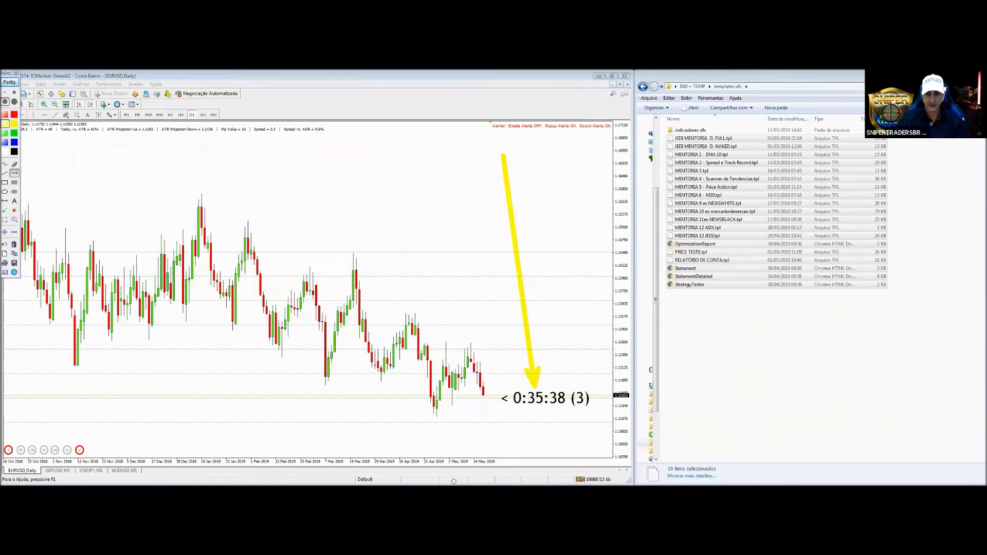